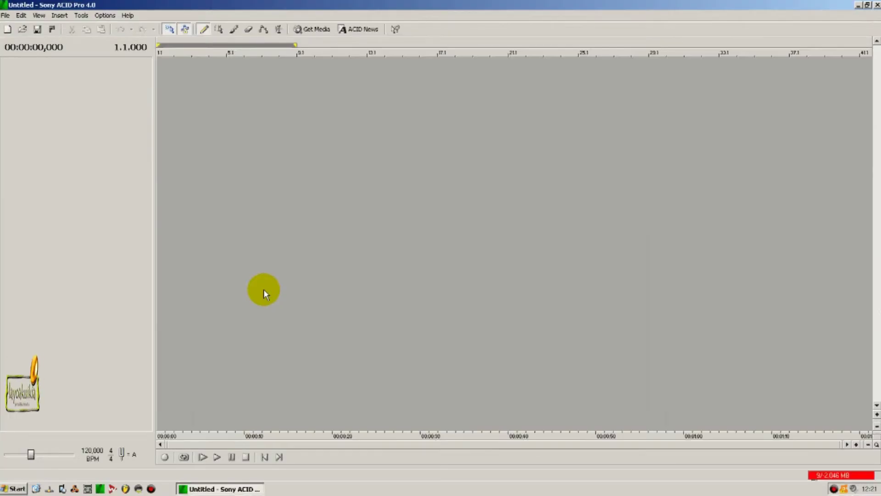
# Save the project as "musik" in a new desktop folder named "Belajar"
pyautogui.click(33, 30)
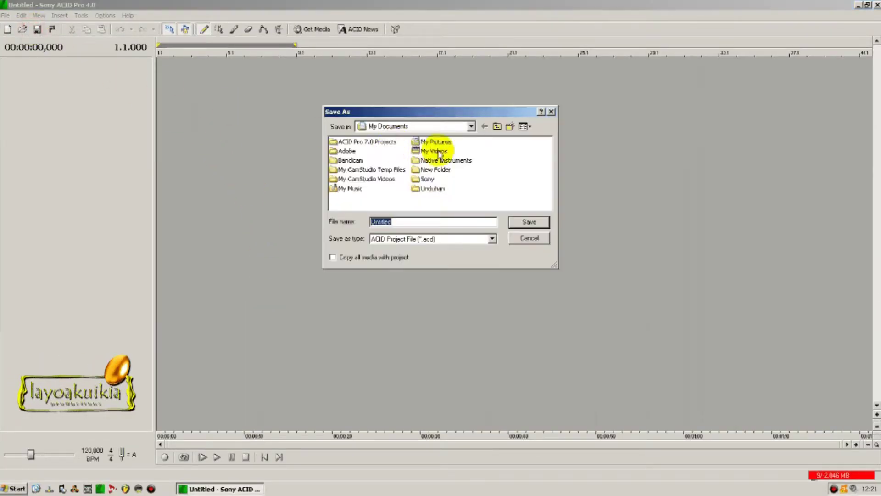
pyautogui.click(470, 127)
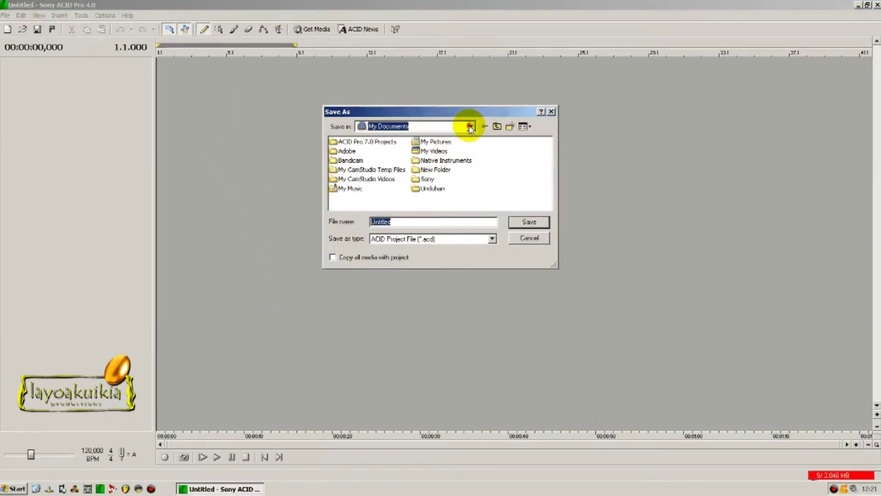
pyautogui.click(455, 138)
pyautogui.click(510, 127)
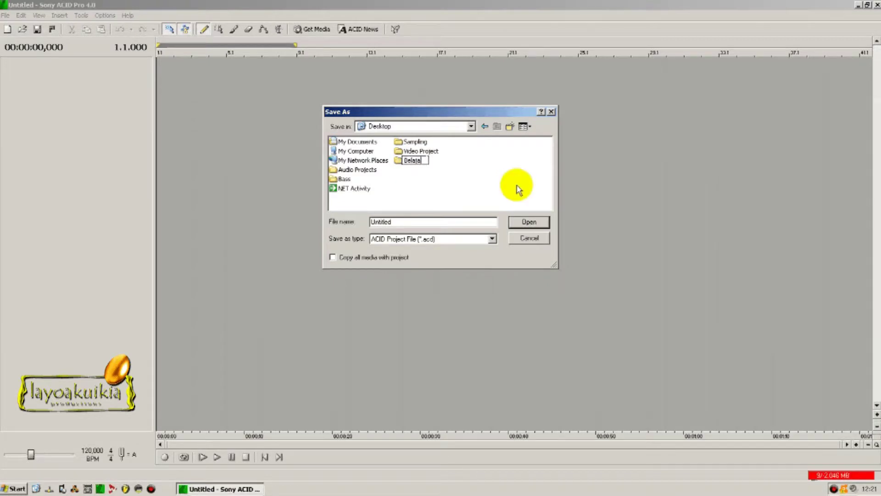
pyautogui.press('Return')
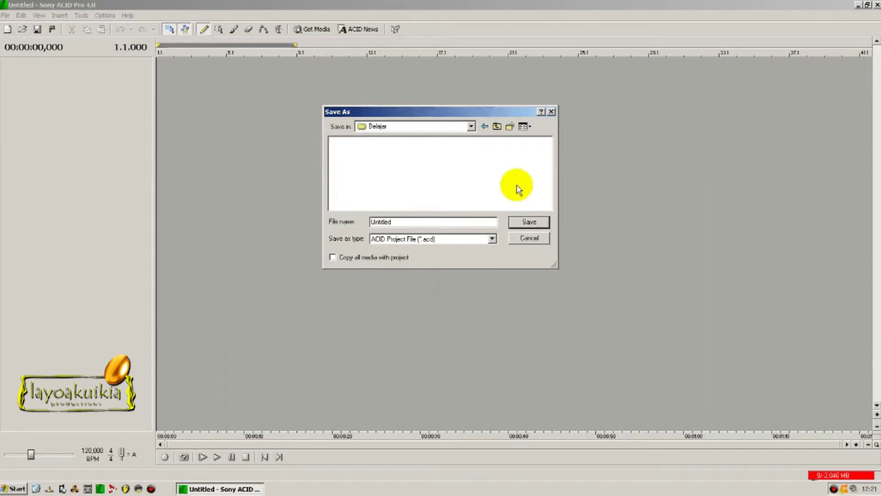
pyautogui.doubleClick(429, 222)
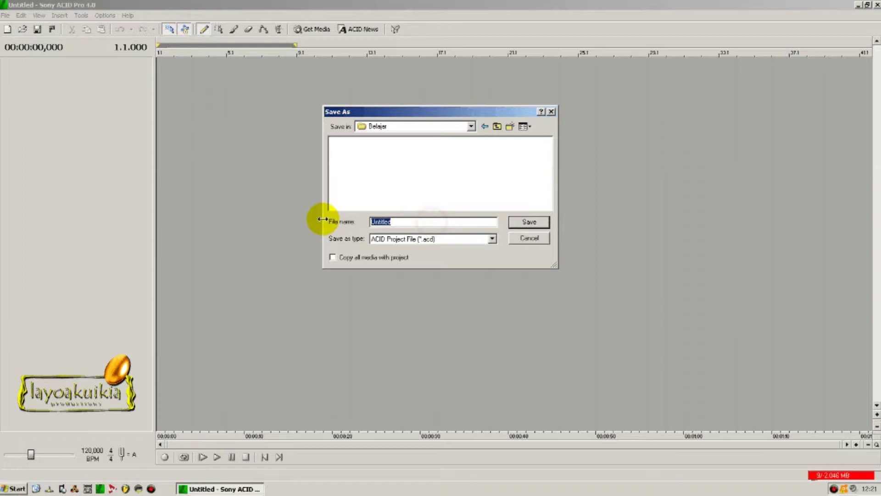
pyautogui.write('musik')
pyautogui.click(529, 222)
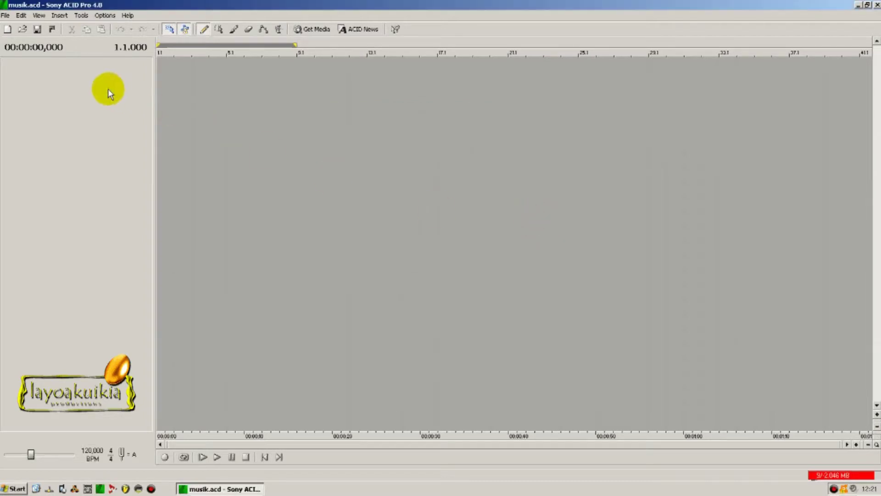
# Try out lower and higher project tempos and reset the tempo to 120 BPM
pyautogui.click(19, 455)
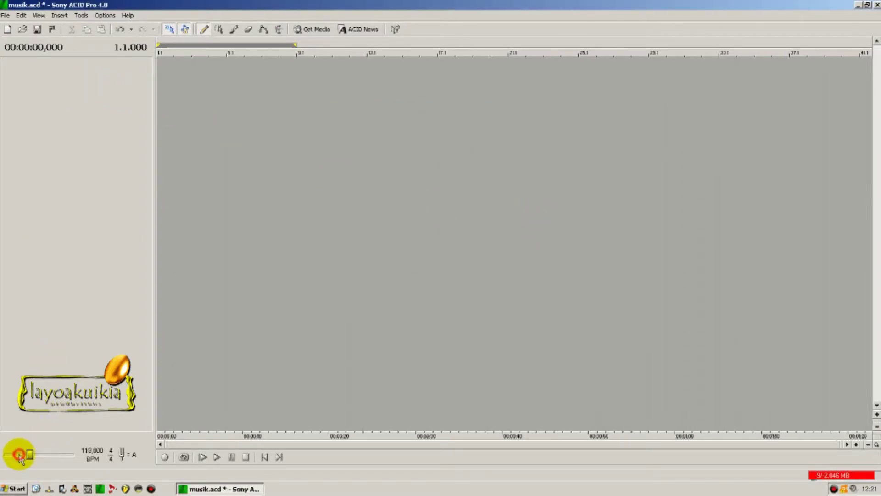
pyautogui.click(49, 453)
pyautogui.click(50, 454)
pyautogui.click(50, 455)
pyautogui.click(50, 454)
pyautogui.click(50, 455)
pyautogui.click(49, 455)
pyautogui.click(50, 454)
pyautogui.click(49, 454)
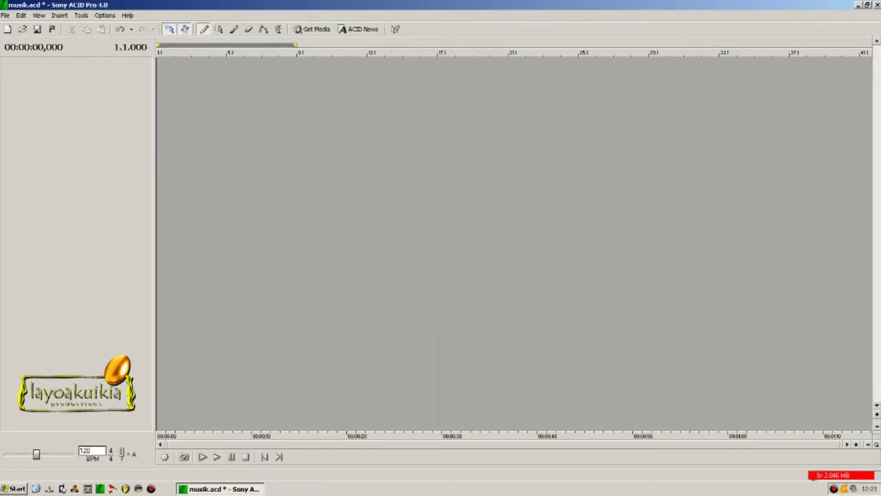
pyautogui.write('120')
pyautogui.press('Return')
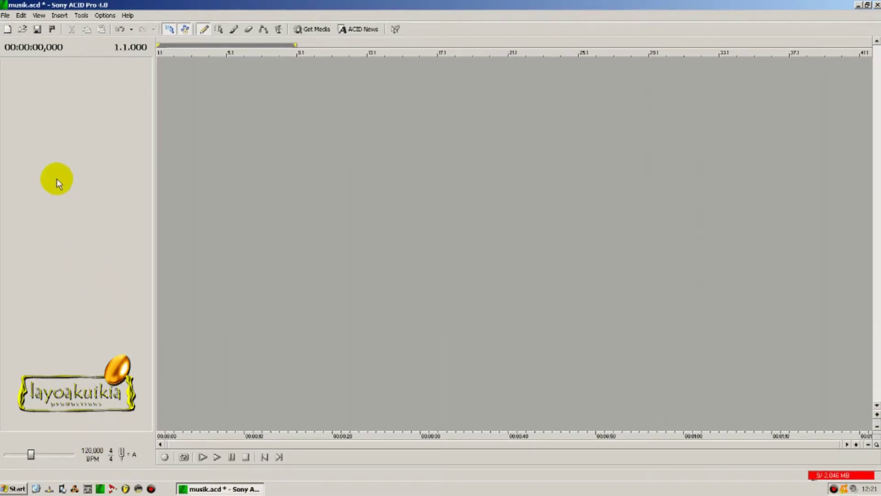
# Open the desktop's Sampling folder in the media browser and preview its kick, snare and hi-hat samples
pyautogui.doubleClick(431, 467)
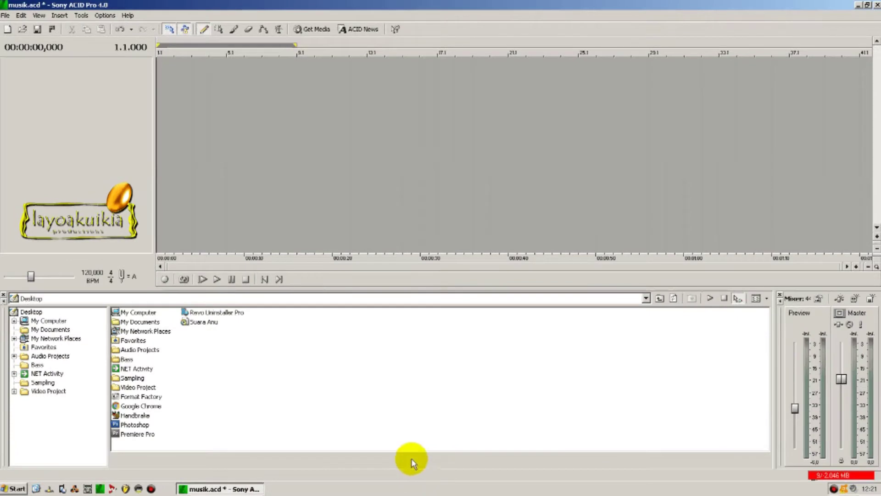
pyautogui.doubleClick(131, 379)
pyautogui.click(128, 378)
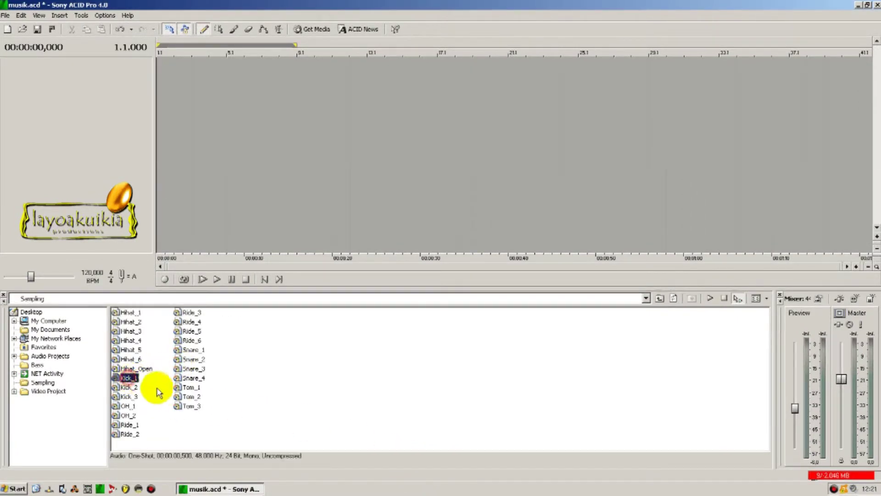
pyautogui.click(130, 397)
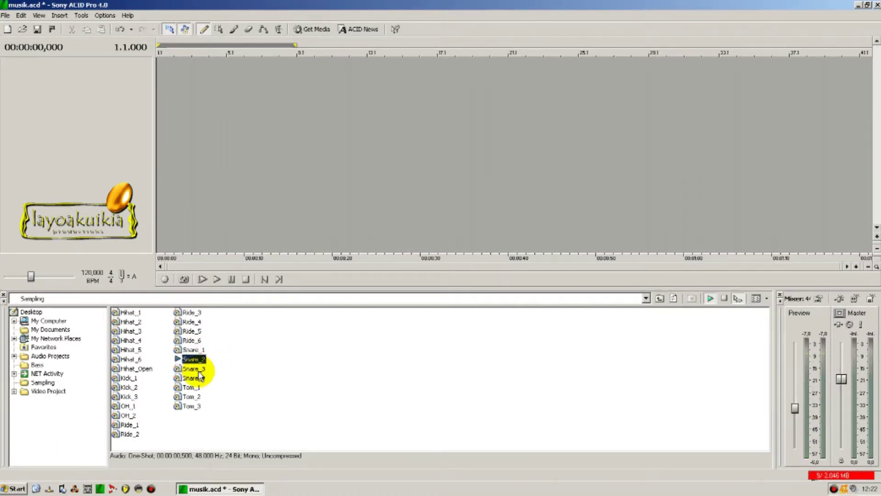
pyautogui.click(199, 369)
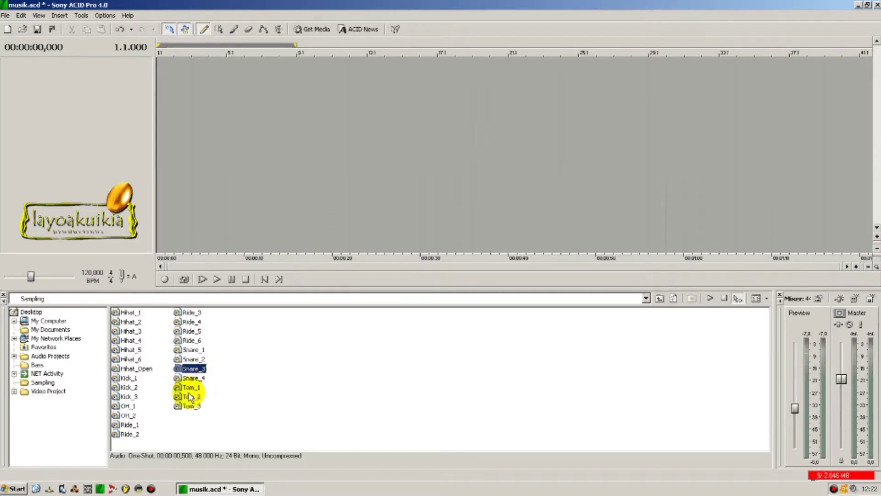
pyautogui.click(131, 313)
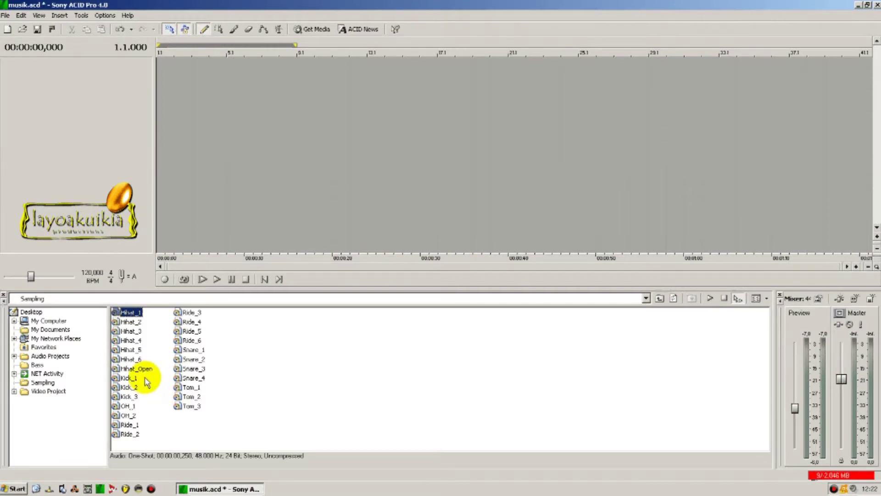
# Add the samples Kick_1 to Kick_3 and Snare_1 to Snare_3 as new tracks
pyautogui.moveTo(146, 383); pyautogui.dragTo(147, 403)
pyautogui.press('Return')
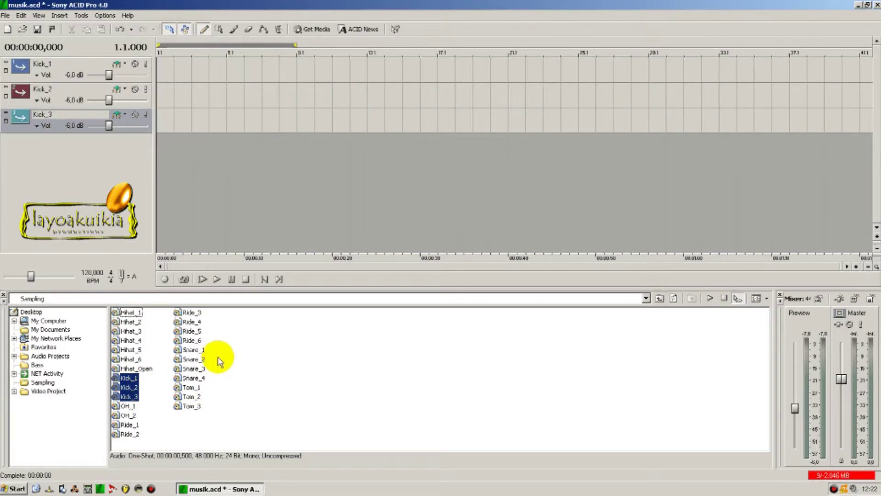
pyautogui.moveTo(212, 351); pyautogui.dragTo(202, 369)
pyautogui.press('Return')
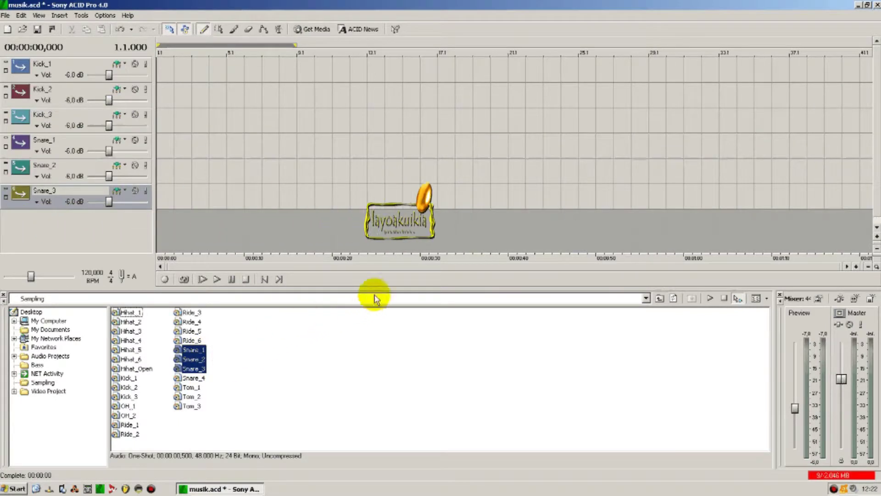
# Set the volume of all six tracks to 0.0 dB and shift the loop region to start at 2.1
pyautogui.press('F11')
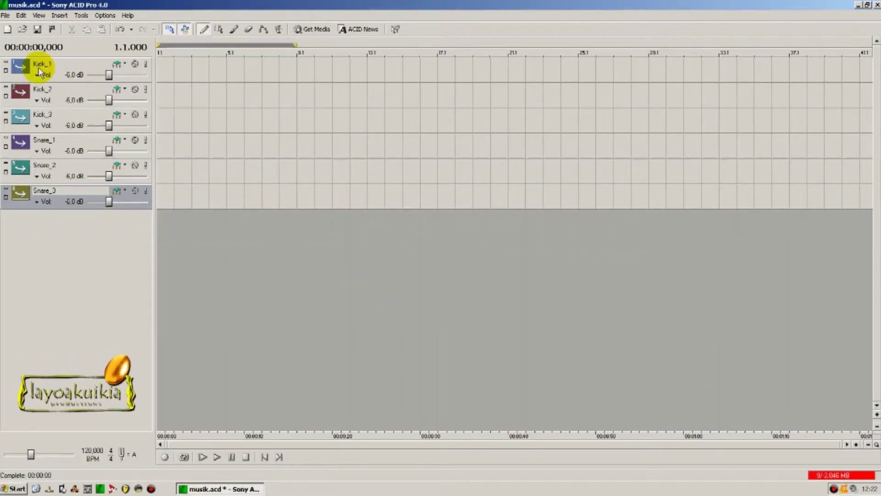
pyautogui.keyDown('shift'); pyautogui.click(24, 67); pyautogui.keyUp('shift')
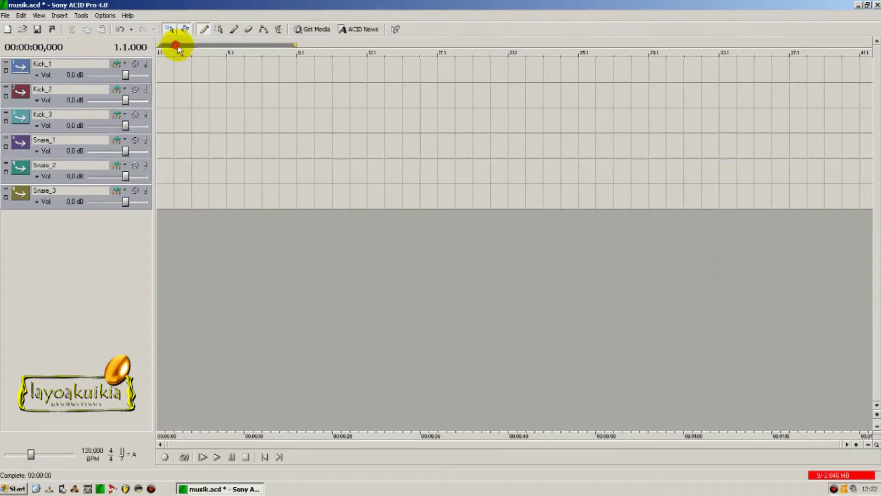
pyautogui.click(178, 63)
# Draw bar 2: Kick_1 on beat 1, Snare_1 on beat 2, Kick_3 on beat 3, Kick_2 half a beat after it, and Snare_2 on beat 4
pyautogui.scroll(1, 202, 88)
pyautogui.click(192, 74)
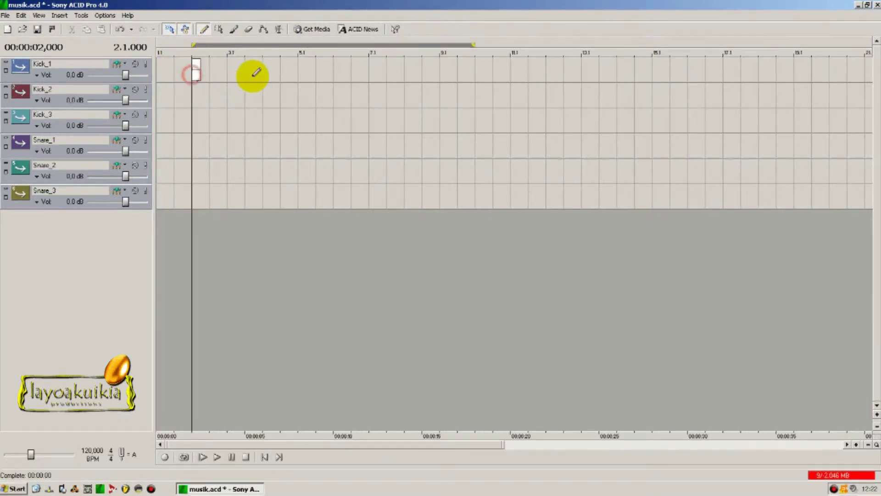
pyautogui.scroll(2, 236, 108)
pyautogui.click(294, 145)
pyautogui.click(316, 114)
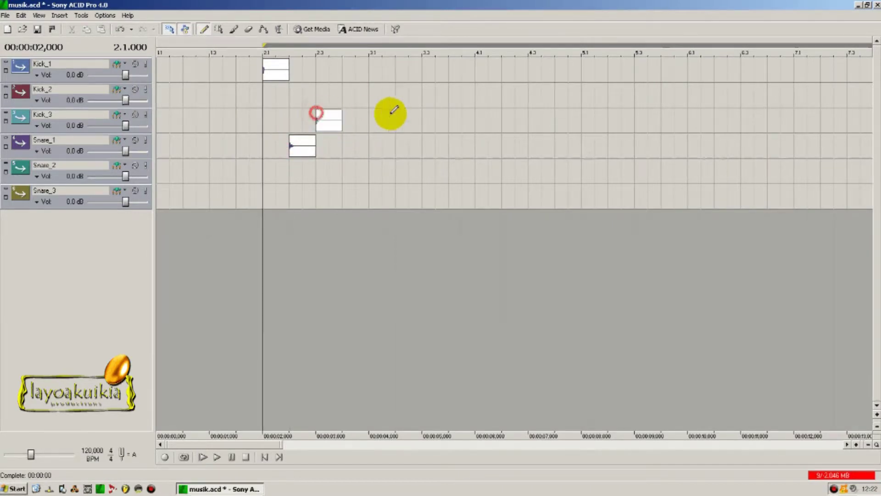
pyautogui.click(334, 96)
pyautogui.press('space')
pyautogui.press('space')
pyautogui.click(345, 170)
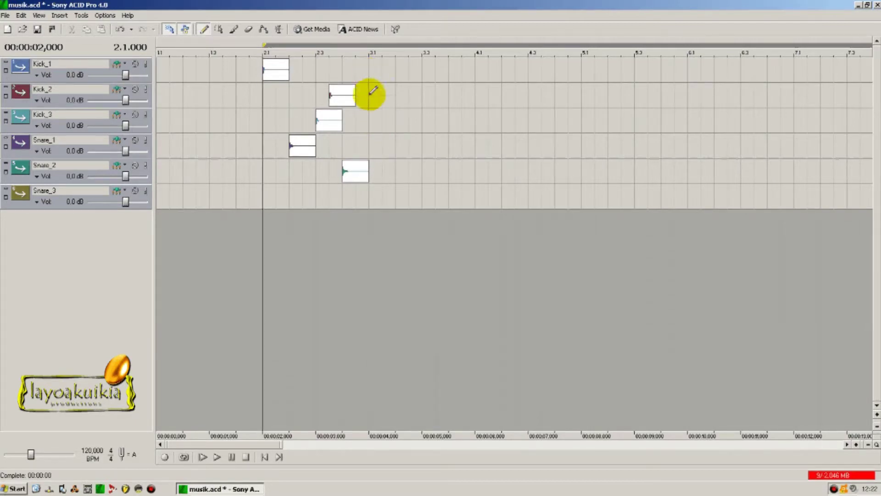
# Draw Kick_3 on beat 1, Kick_1 on beat 2 and Snare_3 on beat 3 of bar 3, and play the pattern
pyautogui.click(372, 119)
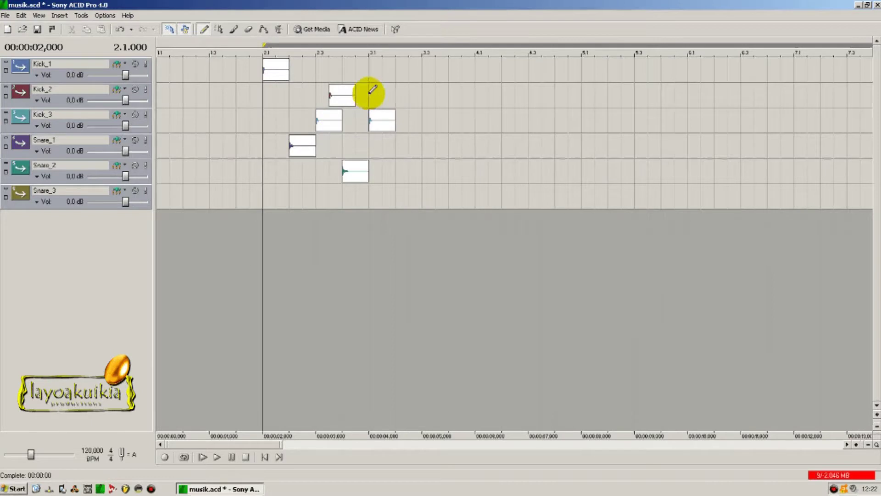
pyautogui.click(396, 74)
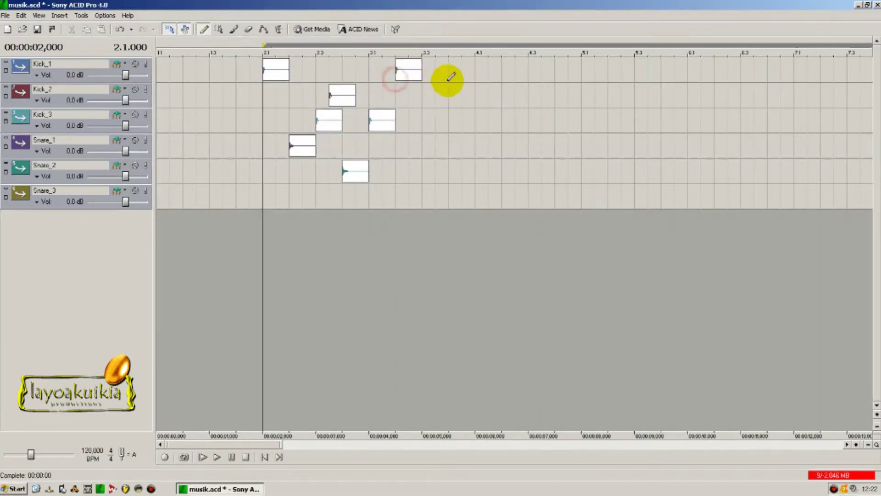
pyautogui.click(423, 185)
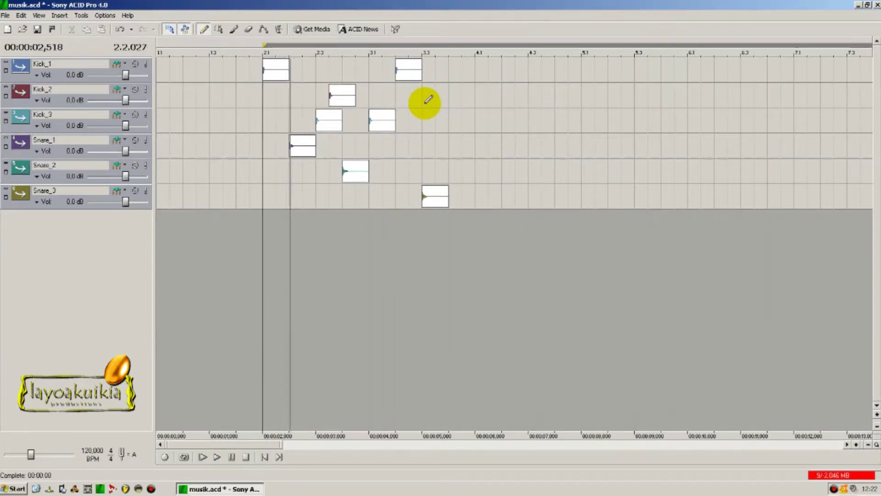
pyautogui.press('space')
# In bar 3, move Snare_3 to beat 2 and Kick_1 to beat 3, and add Kick_3 half a beat after beat 3 and Snare_2 on beat 4
pyautogui.moveTo(429, 192); pyautogui.dragTo(403, 197)
pyautogui.click(411, 70)
pyautogui.moveTo(411, 71); pyautogui.dragTo(437, 69)
pyautogui.click(445, 121)
pyautogui.press('space')
pyautogui.click(450, 171)
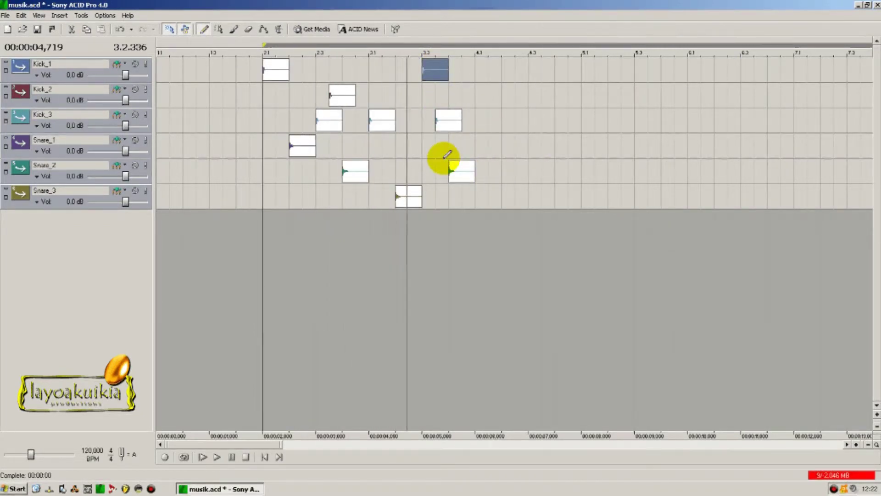
pyautogui.press('space')
# Copy all drum events of bars 2 and 3 and paste them at 4.1
pyautogui.click(274, 76)
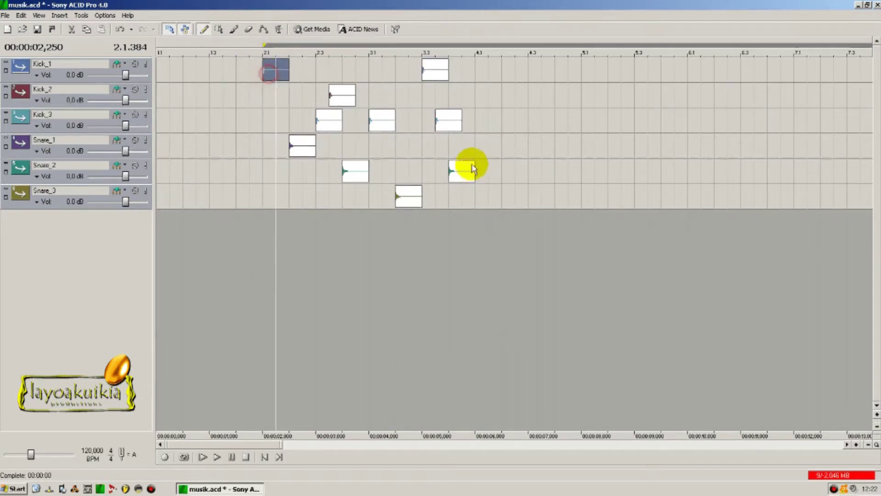
pyautogui.click(464, 167)
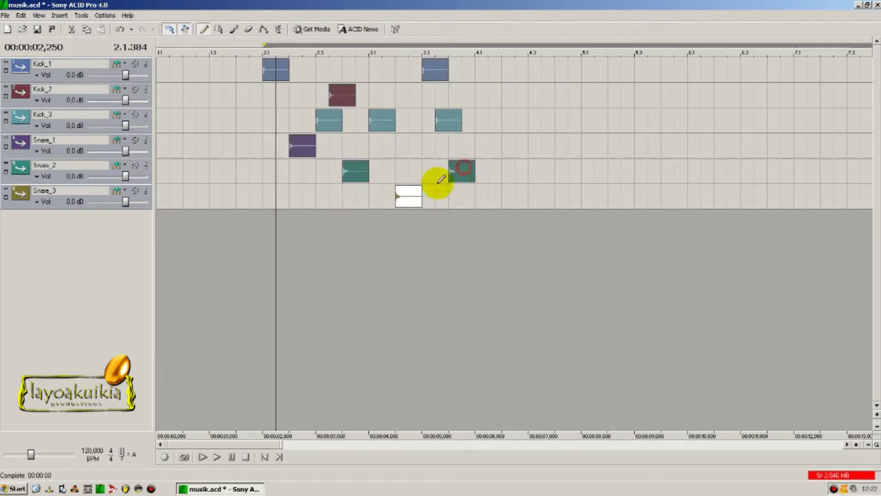
pyautogui.rightClick(412, 201)
pyautogui.click(451, 250)
pyautogui.click(478, 139)
pyautogui.rightClick(479, 139)
pyautogui.click(485, 156)
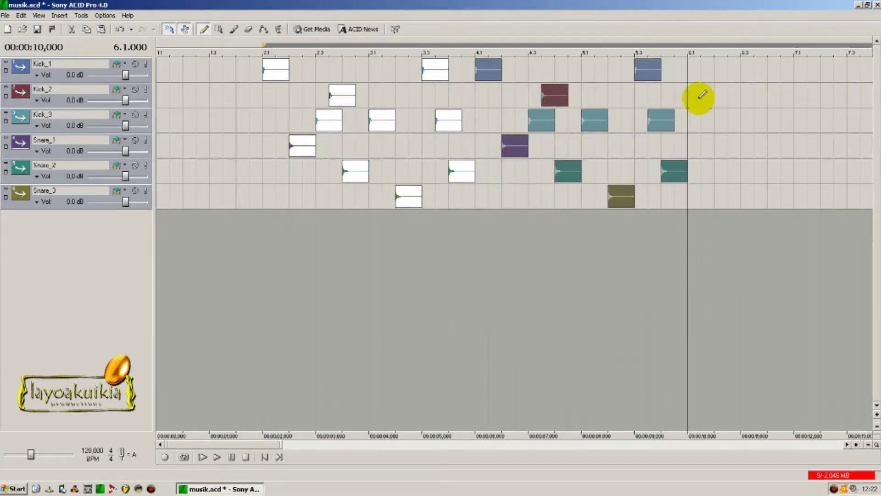
# Copy the whole four-bar drum pattern and paste it at 6.1
pyautogui.click(661, 87)
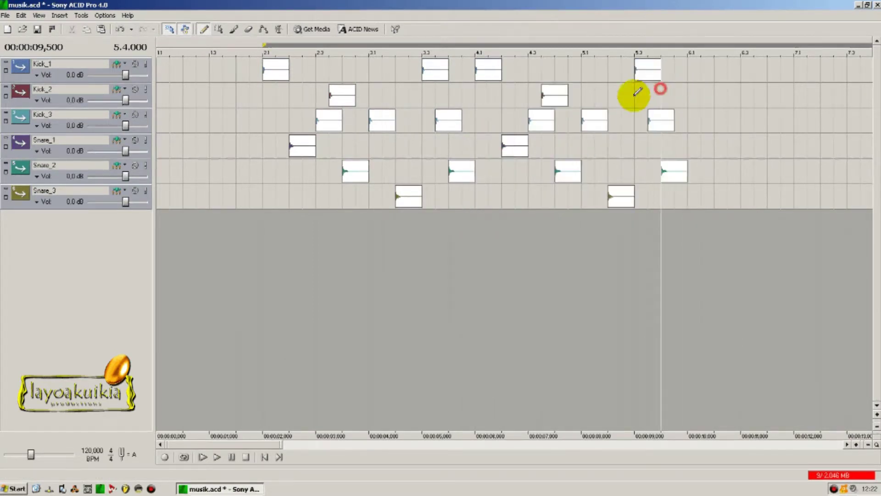
pyautogui.click(263, 73)
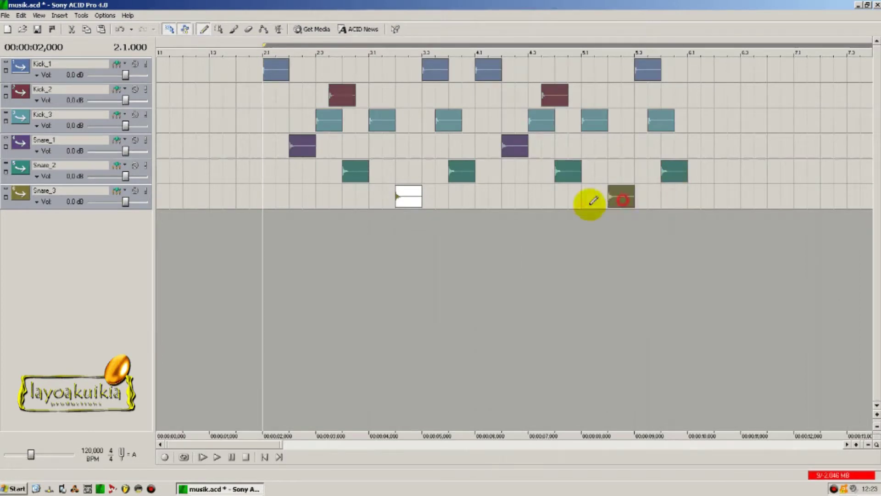
pyautogui.click(413, 202)
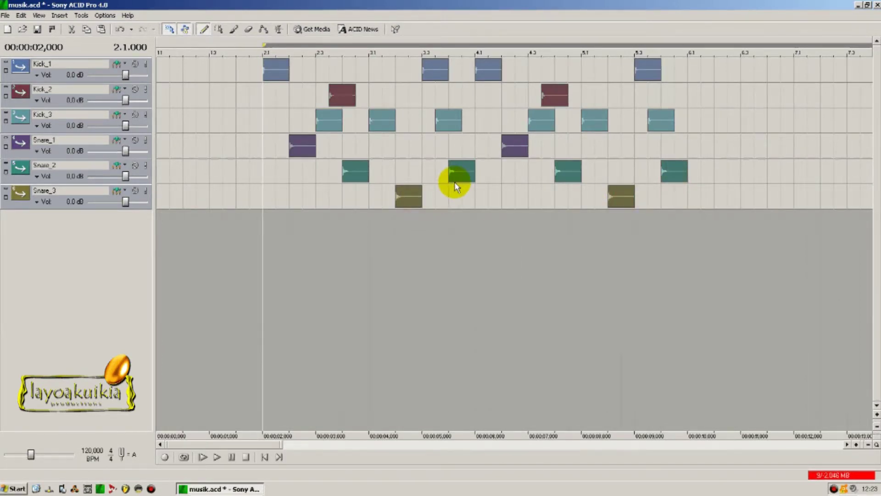
pyautogui.keyDown('shift'); pyautogui.click(688, 90); pyautogui.keyUp('shift')
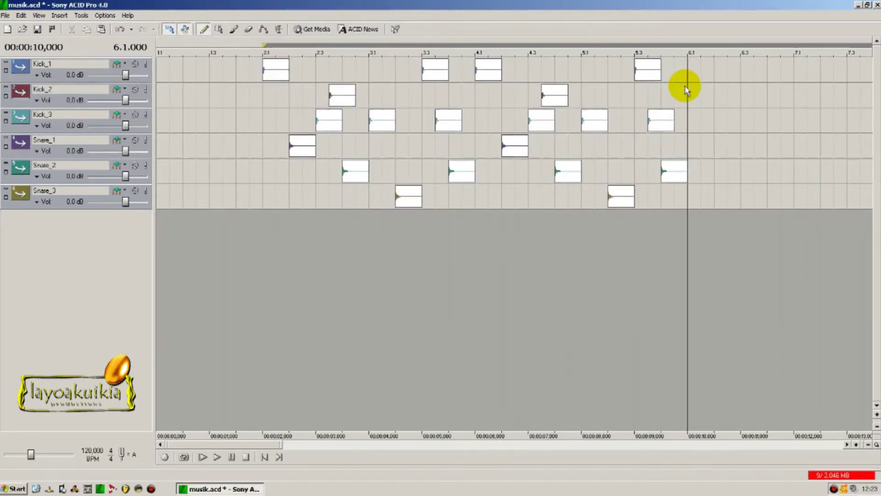
pyautogui.hotkey('ctrl', 'v')
pyautogui.scroll(-5, 232, 182)
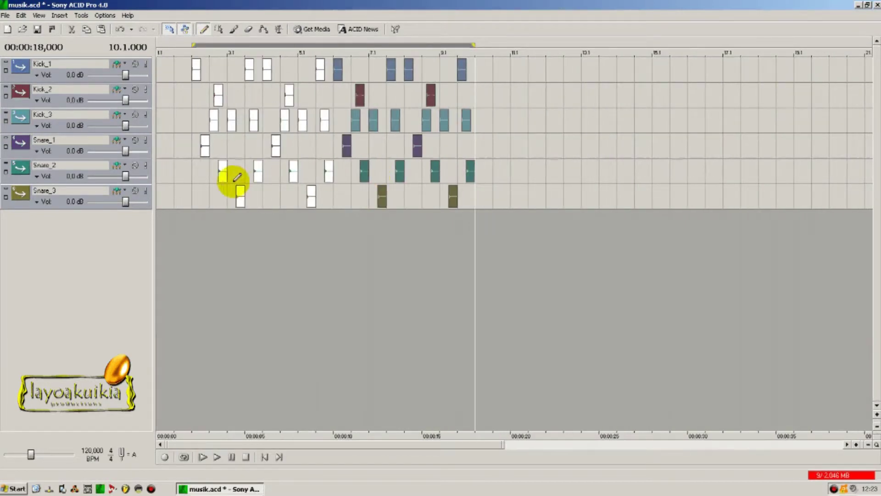
# Draw a closing Kick_1 hit at 10.1, right after the last pasted pattern
pyautogui.press('Home')
pyautogui.scroll(3, 330, 173)
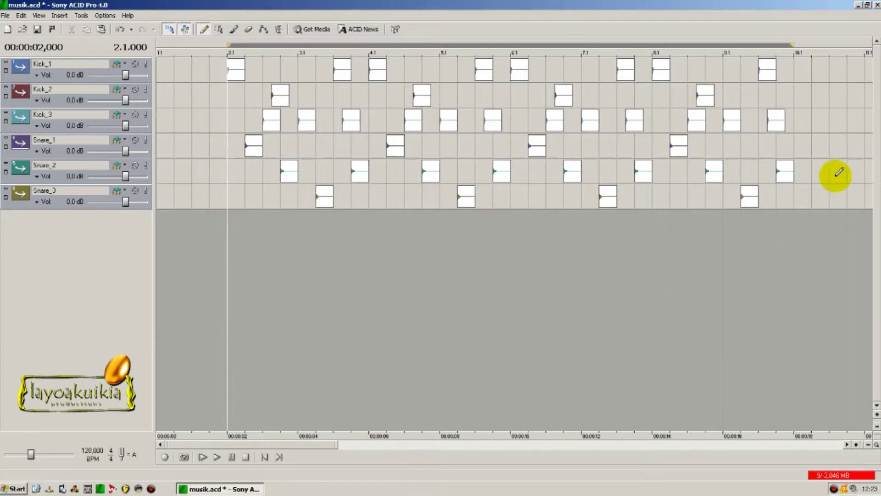
pyautogui.click(798, 71)
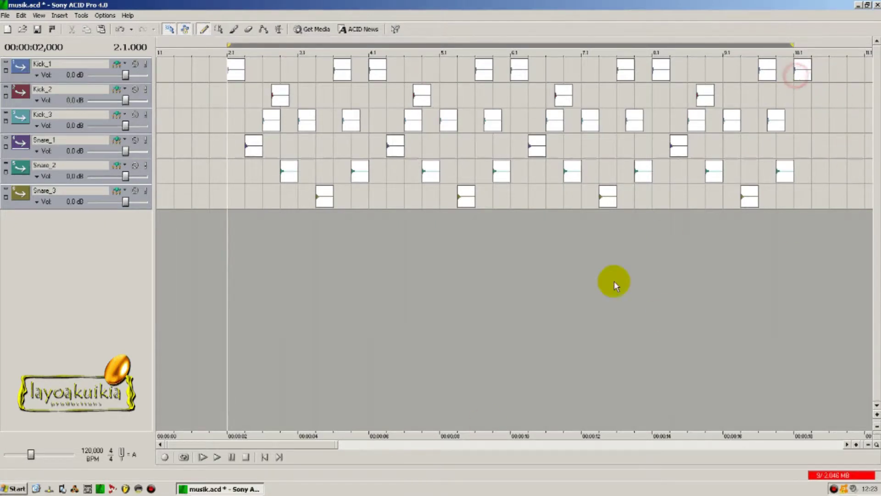
# Add the samples Hihat_1 to Hihat_6 and Hihat_Open from the Sampling folder as new tracks
pyautogui.click(393, 467)
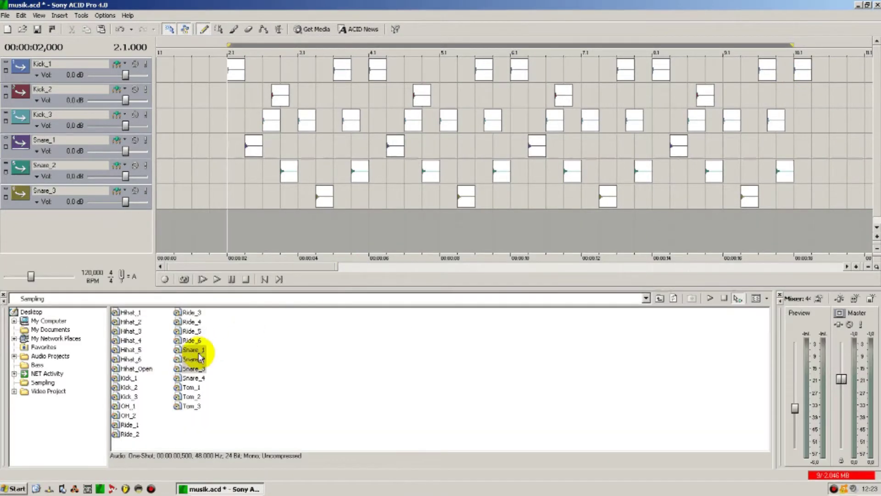
pyautogui.moveTo(149, 317); pyautogui.dragTo(142, 365)
pyautogui.press('Return')
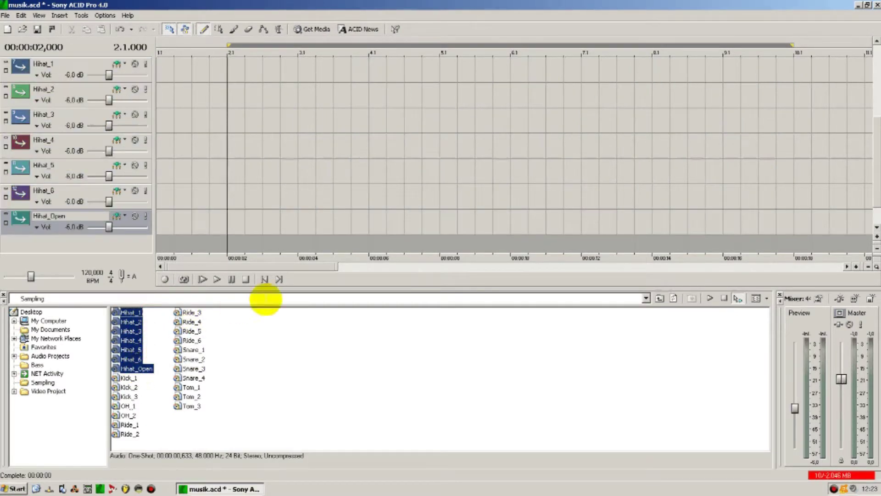
pyautogui.click(404, 290)
# Set the volume of Hihat_1 to Hihat_6 to -3 dB and of Hihat_Open to -4 dB
pyautogui.click(22, 230)
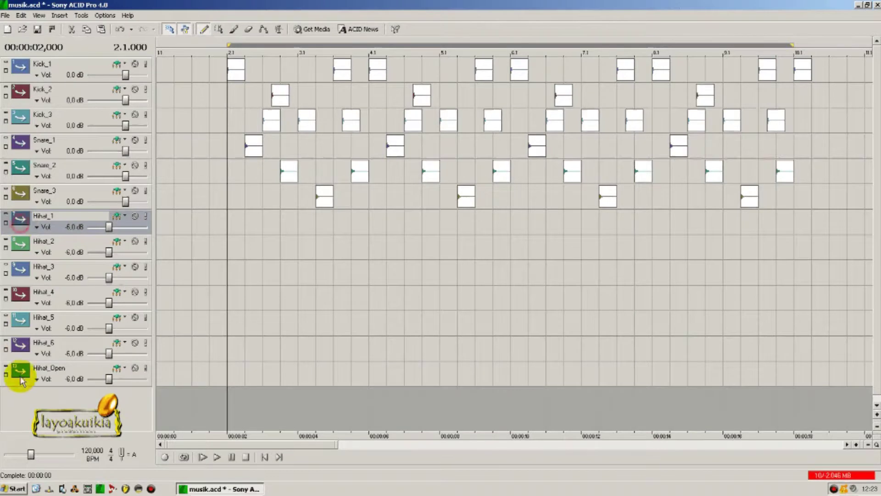
pyautogui.keyDown('shift'); pyautogui.click(29, 373); pyautogui.keyUp('shift')
pyautogui.moveTo(113, 326); pyautogui.dragTo(119, 328)
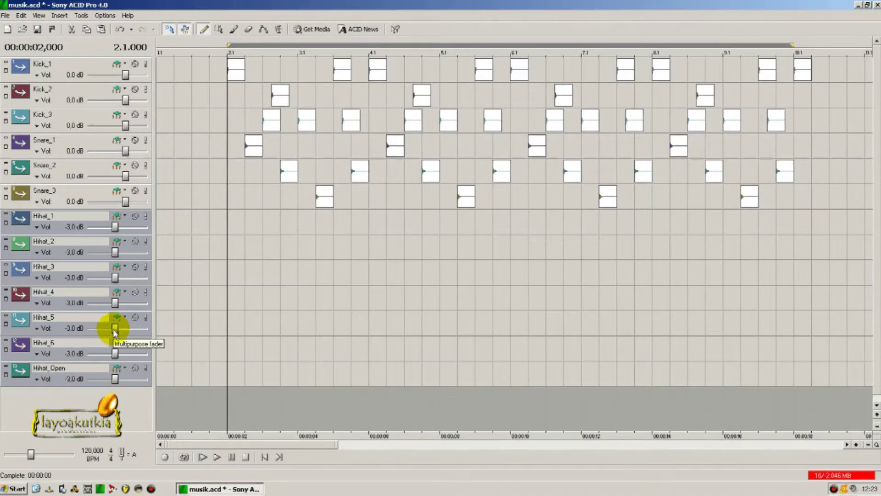
pyautogui.click(31, 372)
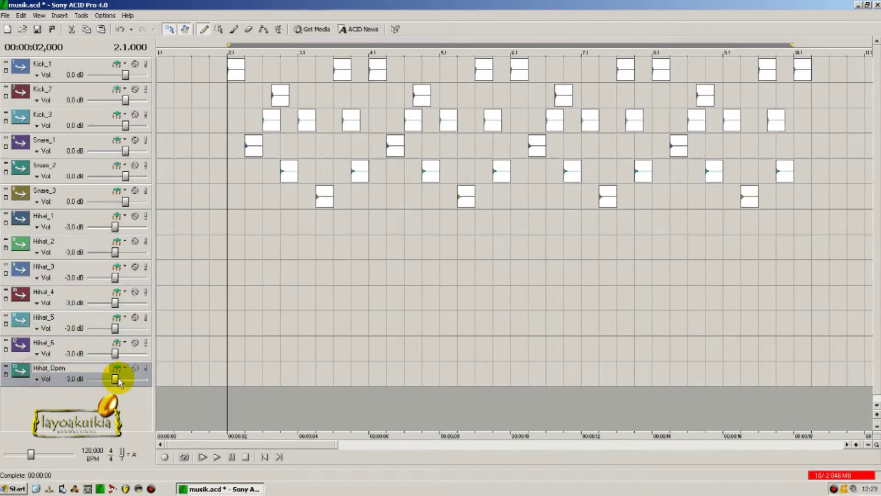
# Draw hi-hat hits on every beat: Hihat_1, 2, 3, 2 in bar 2 and Hihat_1, 3, 2, 3 in bar 3
pyautogui.click(230, 221)
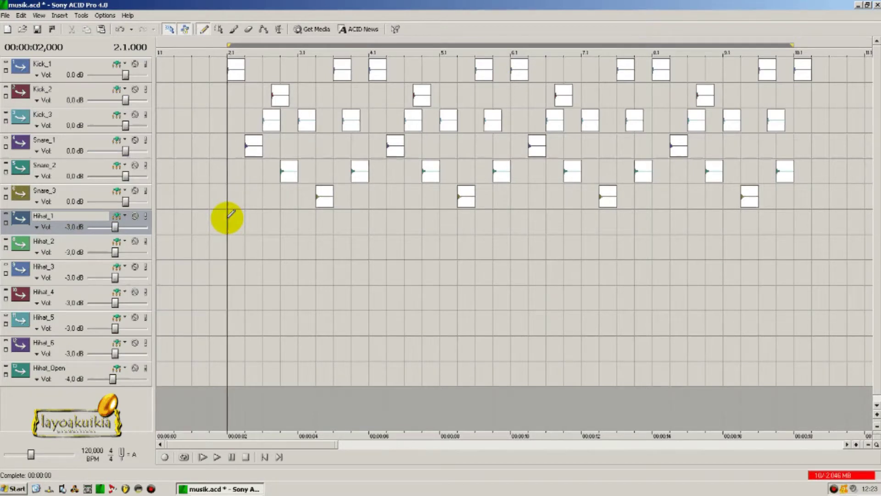
pyautogui.click(228, 217)
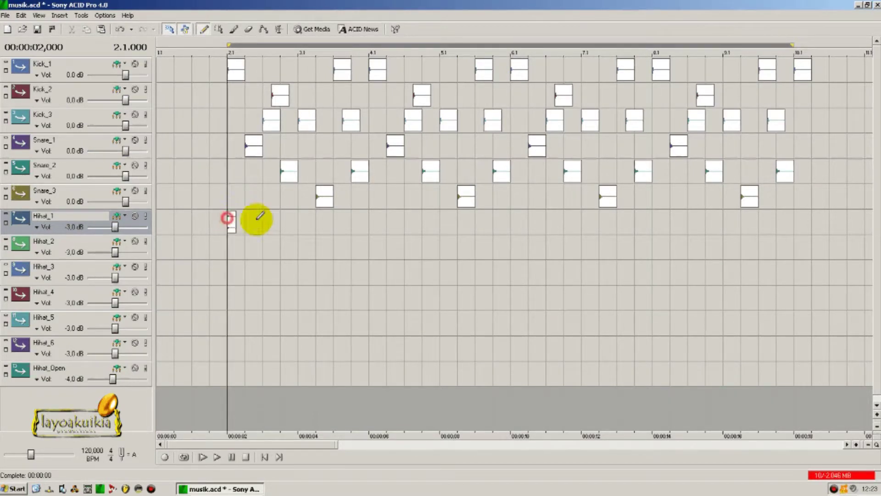
pyautogui.scroll(2, 304, 220)
pyautogui.click(331, 250)
pyautogui.click(367, 270)
pyautogui.click(400, 249)
pyautogui.click(442, 223)
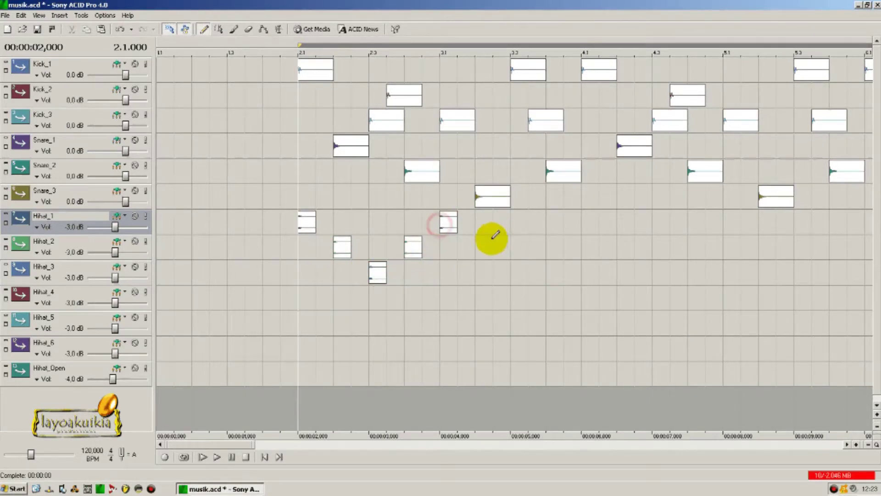
pyautogui.click(478, 275)
pyautogui.click(514, 250)
pyautogui.click(549, 274)
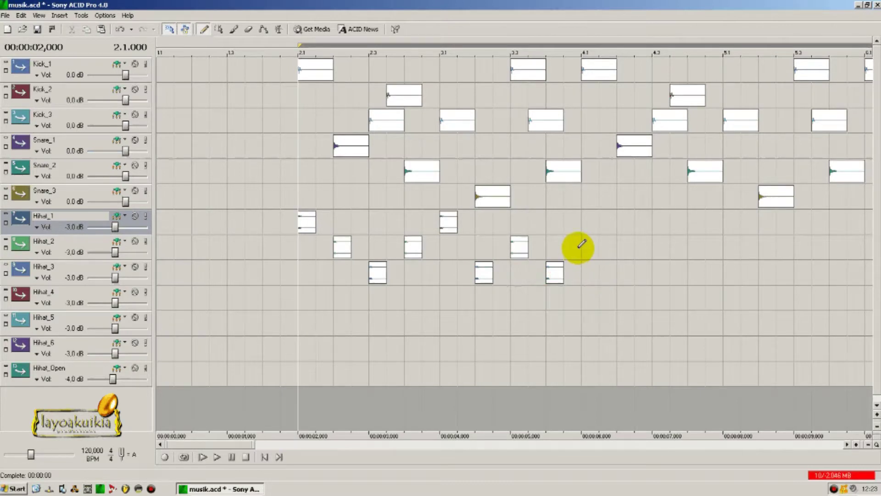
# Draw hi-hat hits on every beat: Hihat_1, 2, 1, 3 in bar 4 and Hihat_1, 3, 2, 3 in bar 5
pyautogui.click(583, 222)
pyautogui.click(624, 251)
pyautogui.click(655, 222)
pyautogui.click(691, 272)
pyautogui.click(725, 225)
pyautogui.click(762, 274)
pyautogui.click(799, 247)
pyautogui.click(830, 270)
# Play the beat from 2.1 to check the on-beat hi-hats
pyautogui.click(291, 227)
pyautogui.press('space')
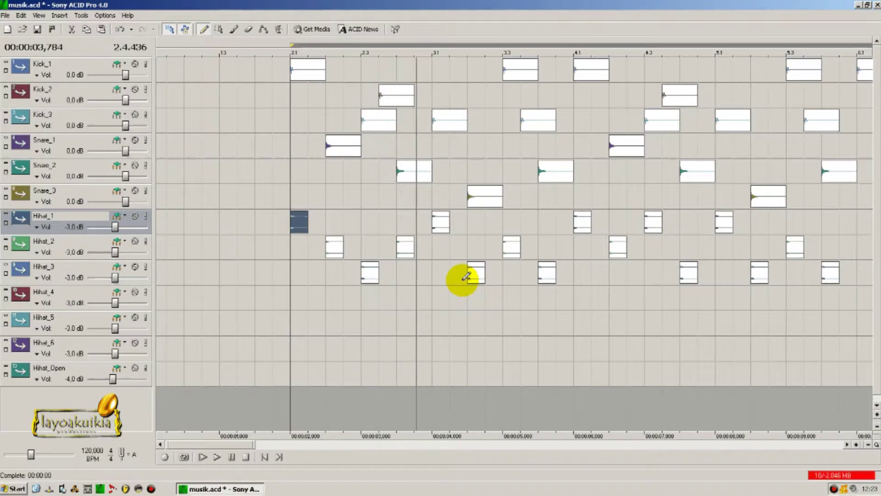
pyautogui.press('space')
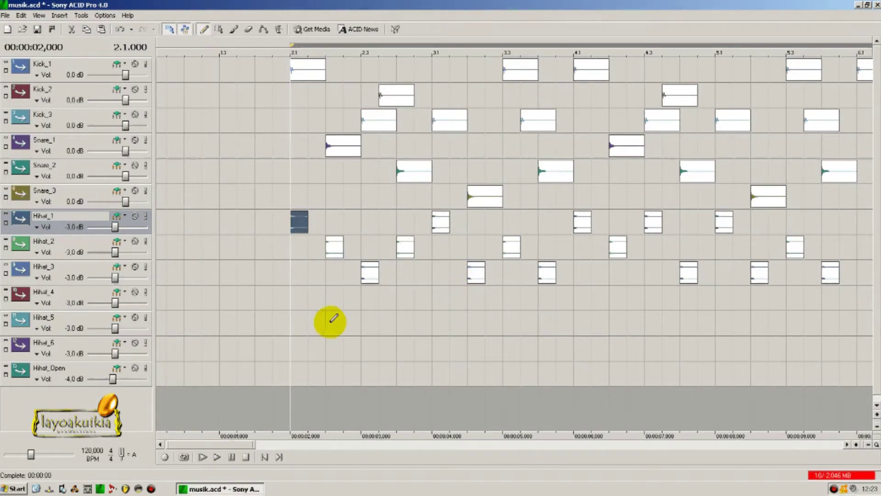
# Add half-beat hi-hat hits after every beat: Hihat_4, 5, 6, 5 in bar 2 and Hihat_4, 6, 5, 6 in bar 3
pyautogui.click(311, 299)
pyautogui.click(345, 323)
pyautogui.click(380, 345)
pyautogui.click(415, 325)
pyautogui.click(452, 298)
pyautogui.click(486, 346)
pyautogui.click(522, 324)
pyautogui.click(557, 348)
# Add half-beat hi-hat hits after every beat: Hihat_4, 5, 4, 6 in bar 4 and Hihat_4, 6, 5, 6 in bar 5
pyautogui.click(593, 299)
pyautogui.click(629, 324)
pyautogui.click(664, 298)
pyautogui.click(705, 348)
pyautogui.click(741, 300)
pyautogui.click(777, 347)
pyautogui.click(813, 324)
pyautogui.click(848, 348)
# Play the beat from 2.1 again to check the added off-beat hi-hats
pyautogui.press('space')
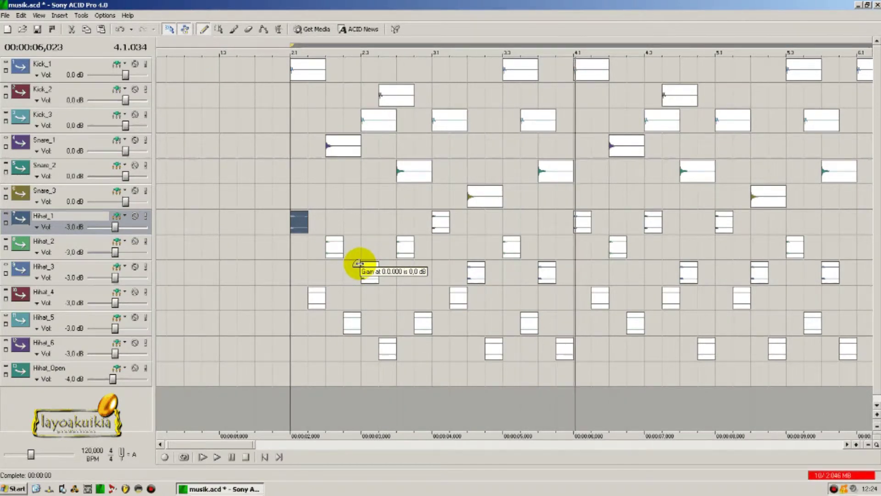
pyautogui.press('space')
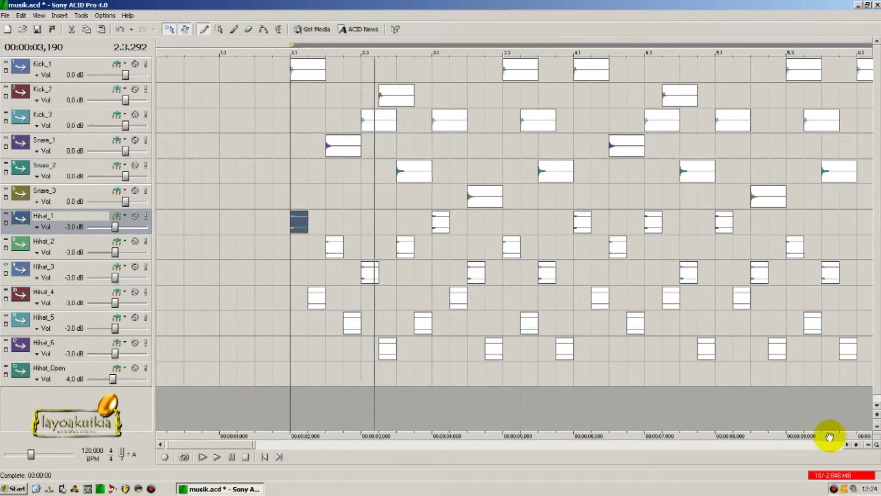
pyautogui.click(847, 444)
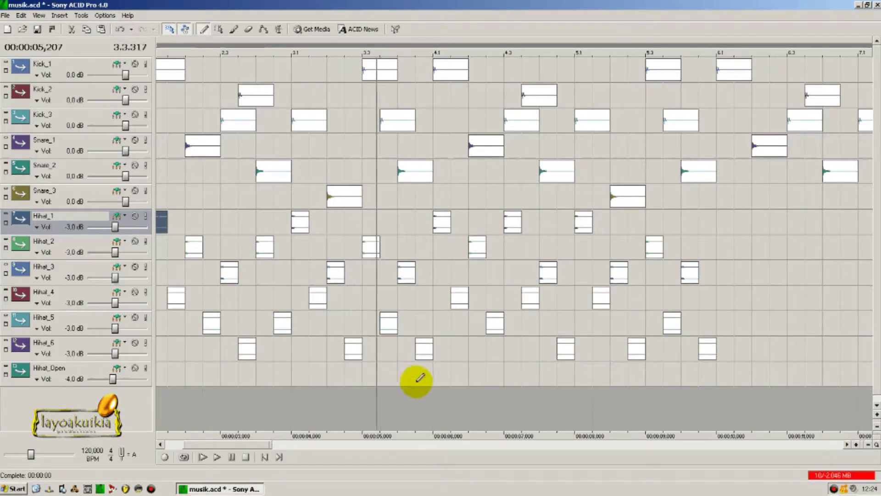
pyautogui.press('space')
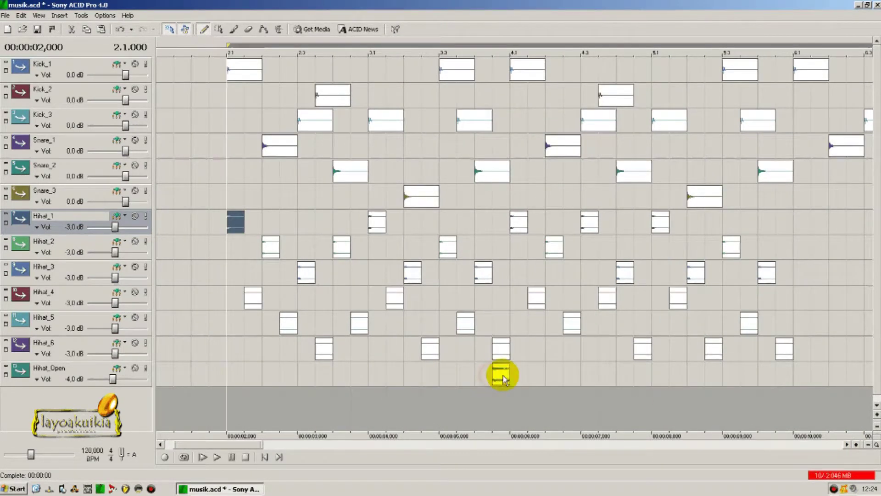
# Replace the last Hihat_6 hit of bars 3 and 5 with a Hihat_Open hit at the same position
pyautogui.moveTo(504, 377); pyautogui.dragTo(499, 374)
pyautogui.press('space')
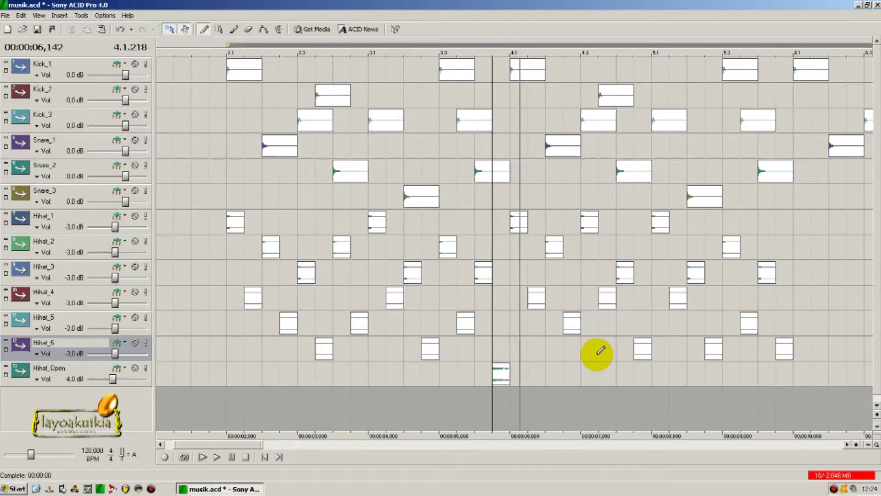
pyautogui.press('space')
pyautogui.click(780, 370)
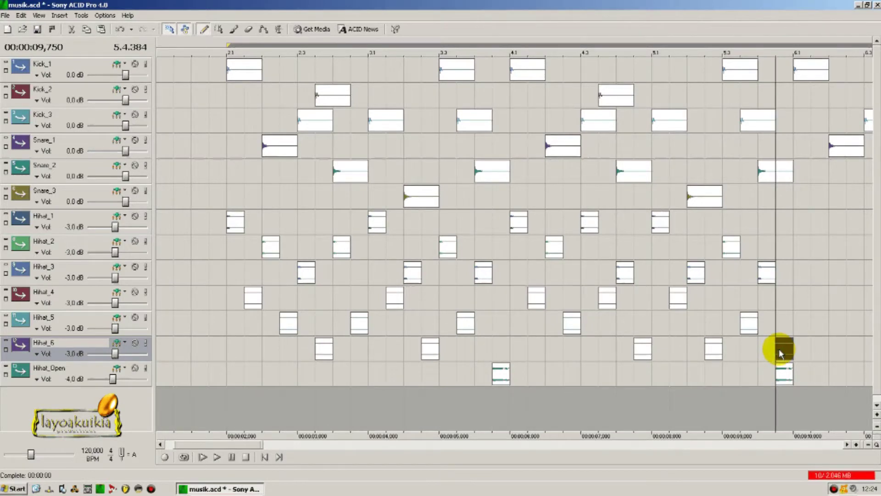
pyautogui.press('Delete')
# Copy all hi-hat events of bars 2 to 5 and paste them at 6.1
pyautogui.click(229, 221)
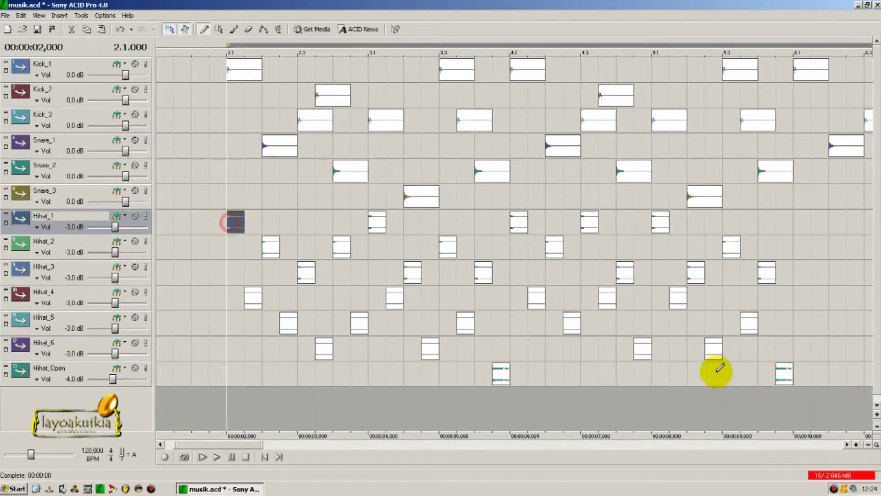
pyautogui.keyDown('shift'); pyautogui.click(784, 379); pyautogui.keyUp('shift')
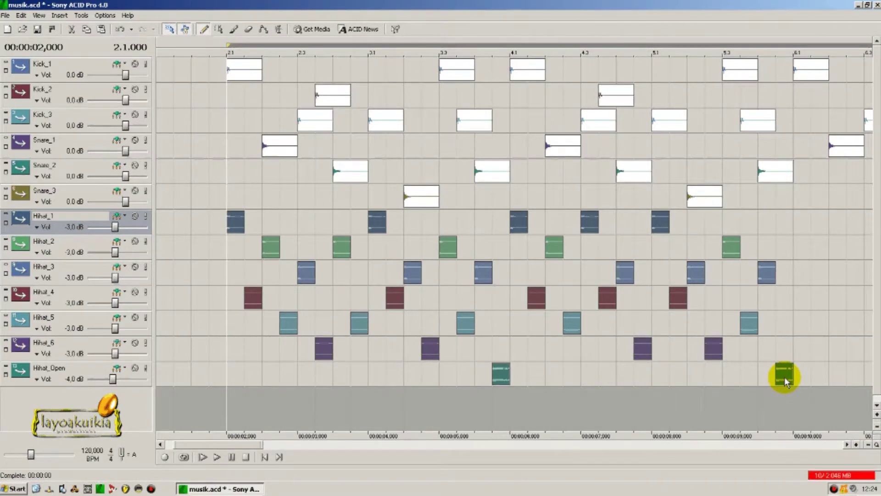
pyautogui.click(794, 255)
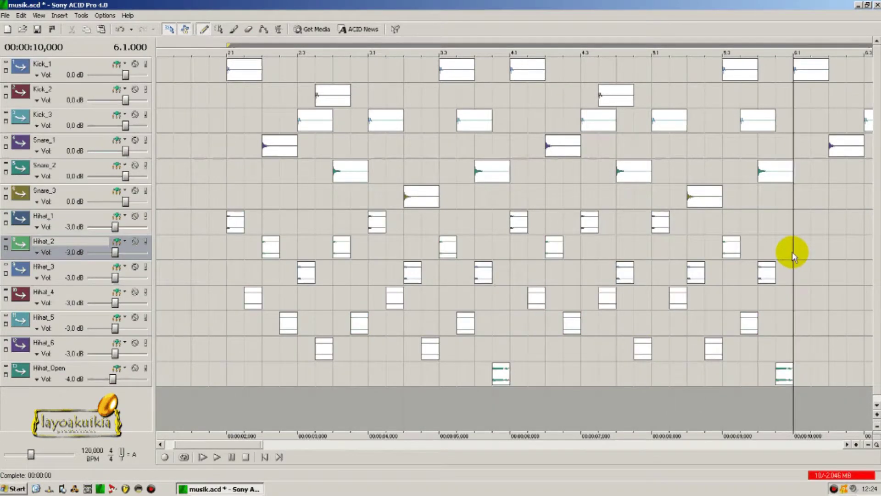
pyautogui.hotkey('ctrl', 'v')
pyautogui.scroll(-4, 787, 249)
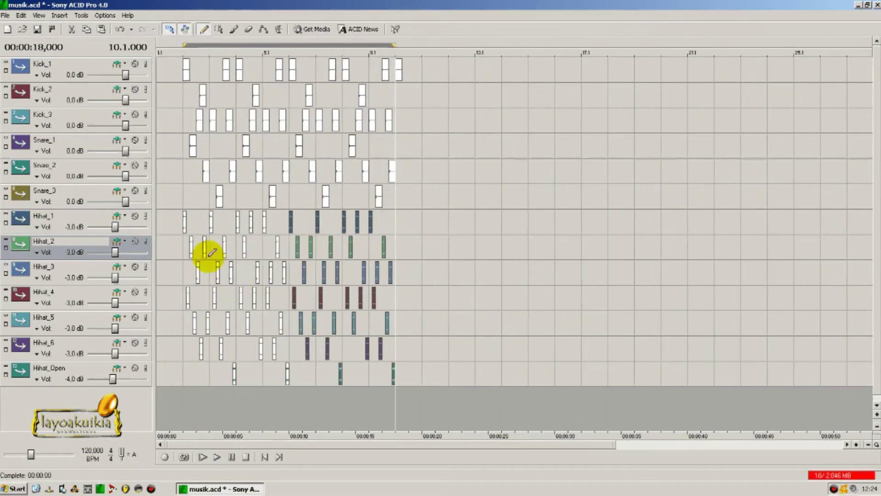
# Play the opening bars from 2.1 to check the combined kick, snare and hi-hat pattern
pyautogui.click(183, 244)
pyautogui.press('space')
pyautogui.scroll(4, 402, 249)
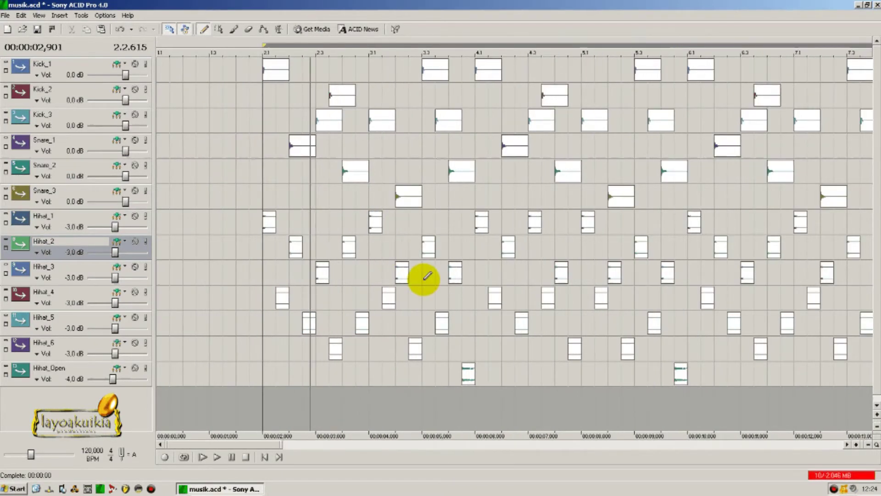
pyautogui.scroll(1, 423, 276)
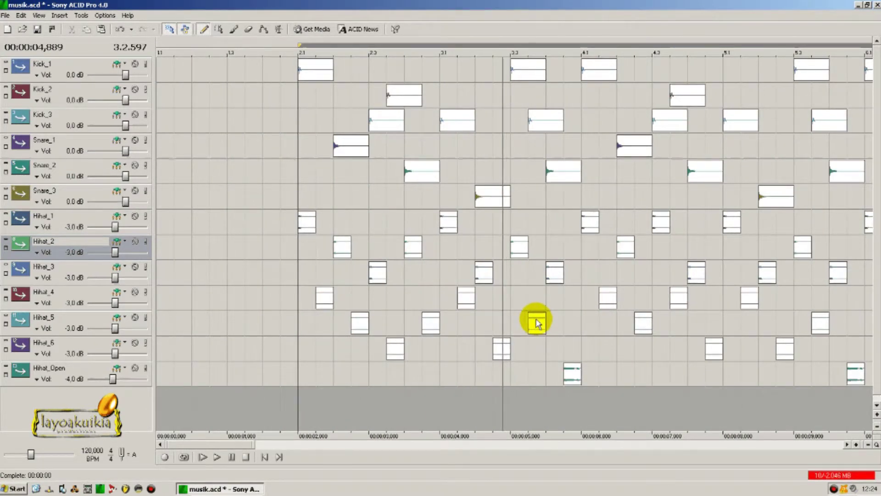
pyautogui.press('space')
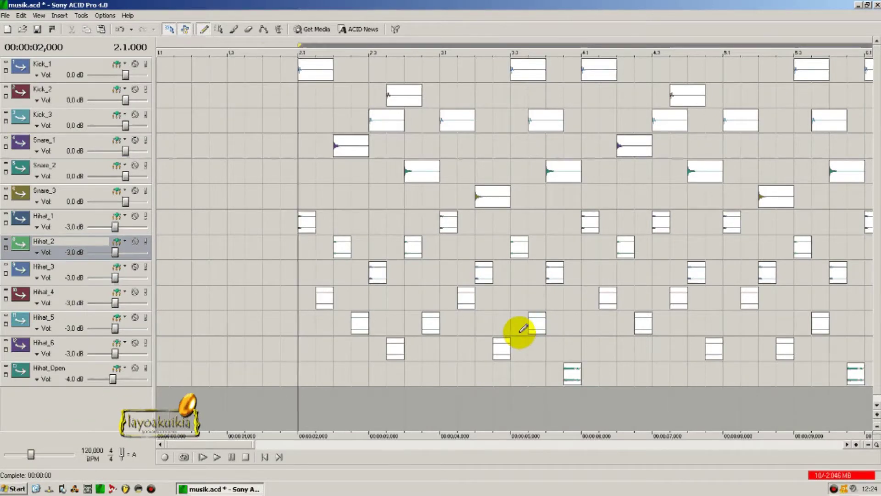
# Add the samples OH_1 and OH_2 as new tracks and set both volumes to -7 dB
pyautogui.scroll(-2, 520, 332)
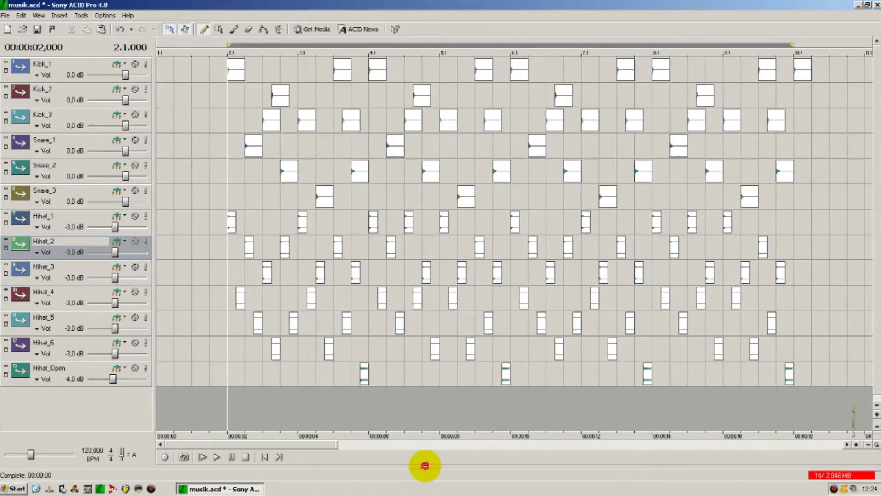
pyautogui.click(425, 466)
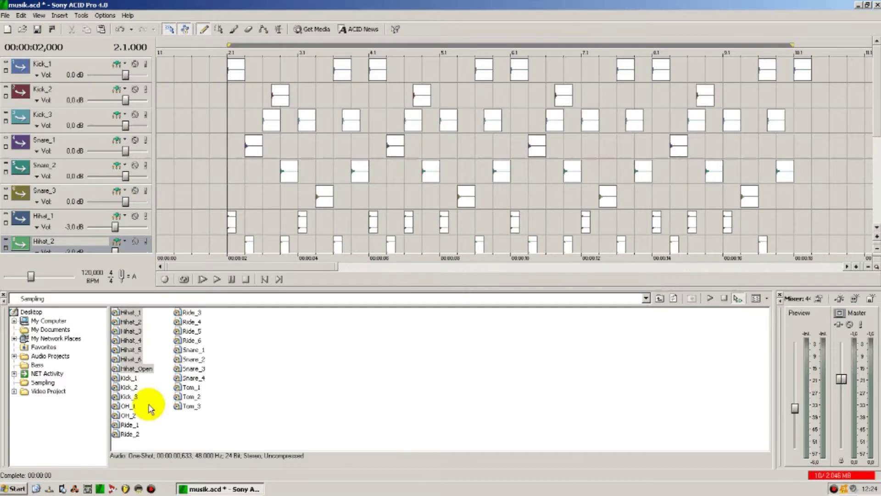
pyautogui.click(134, 407)
pyautogui.moveTo(132, 423); pyautogui.dragTo(427, 243)
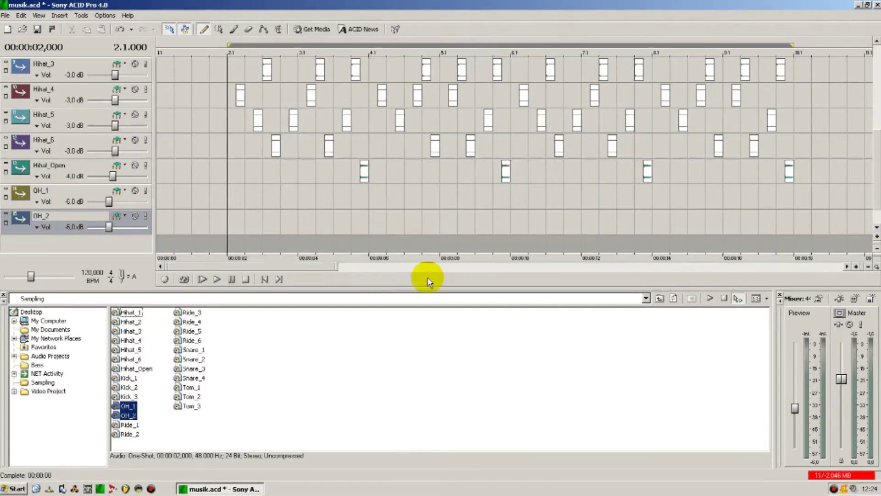
pyautogui.doubleClick(434, 290)
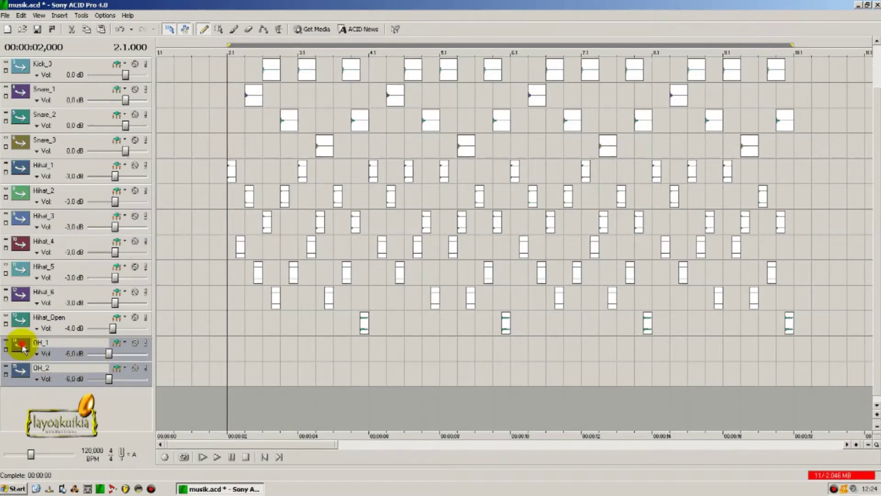
pyautogui.scroll(-1, 116, 354)
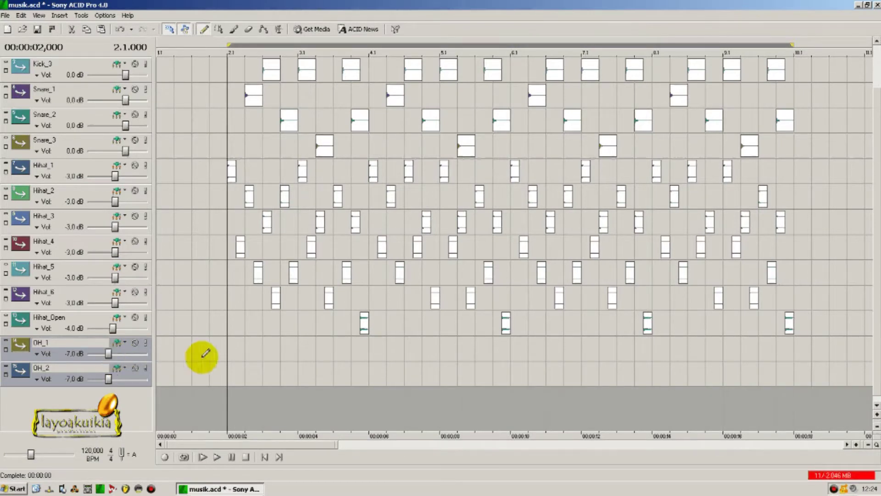
# Draw OH_1 crashes at 2.1 and 10.1, and delete the Hihat_1 hit at 2.1
pyautogui.click(231, 353)
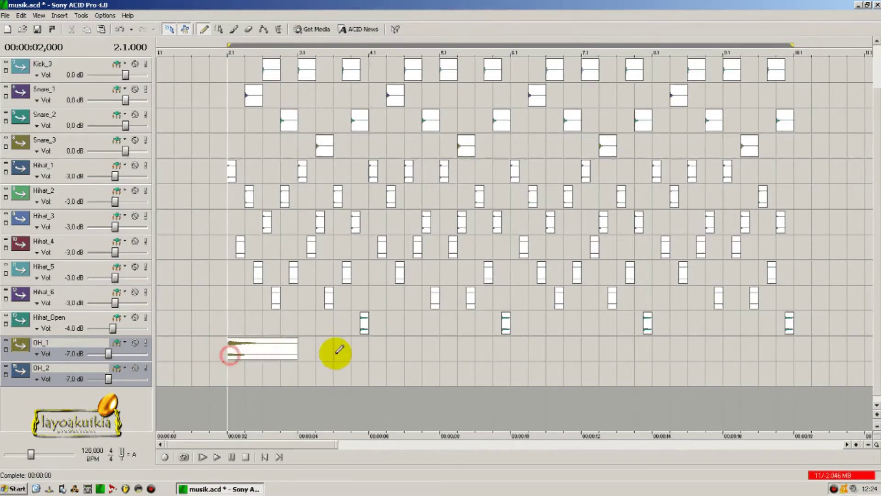
pyautogui.click(232, 350)
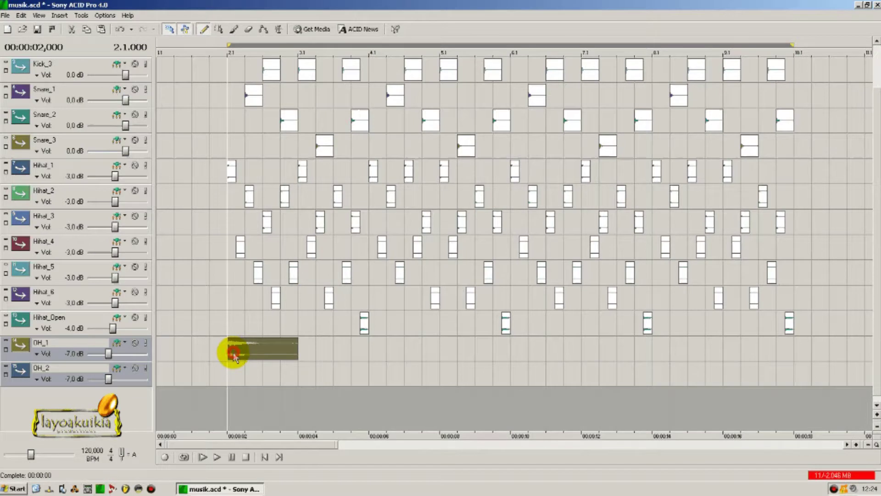
pyautogui.click(232, 176)
pyautogui.click(233, 350)
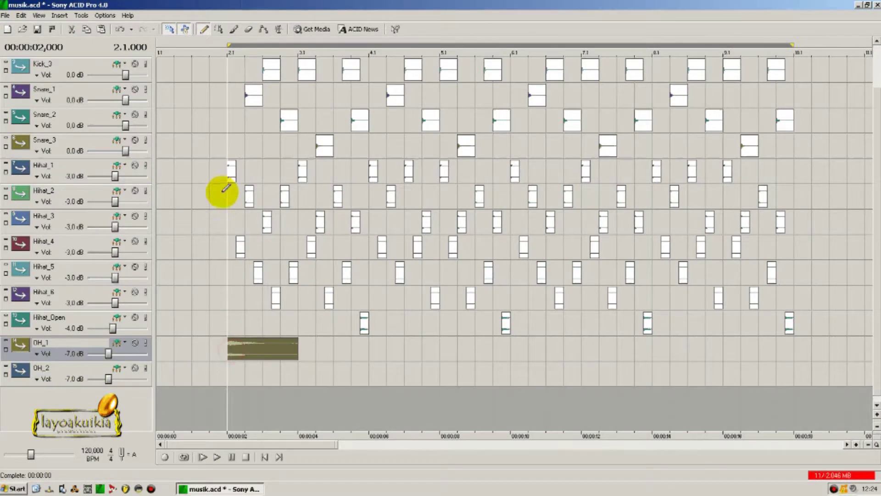
pyautogui.click(228, 175)
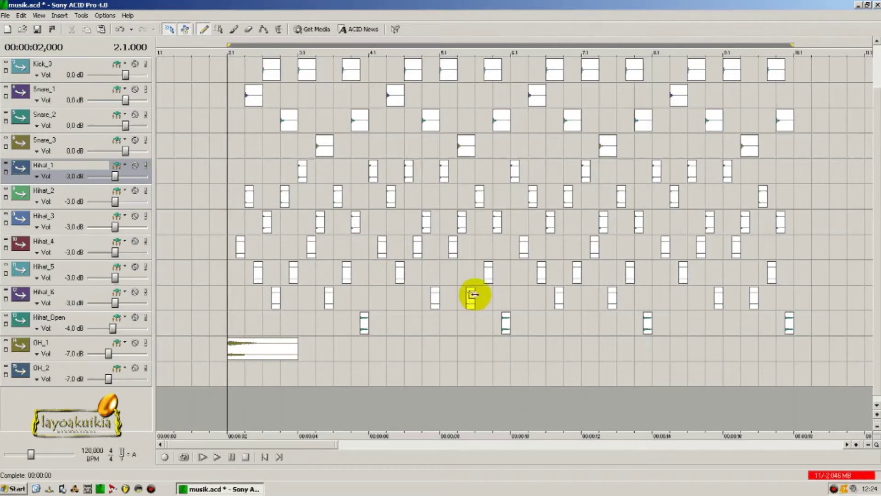
pyautogui.moveTo(794, 342); pyautogui.dragTo(741, 330)
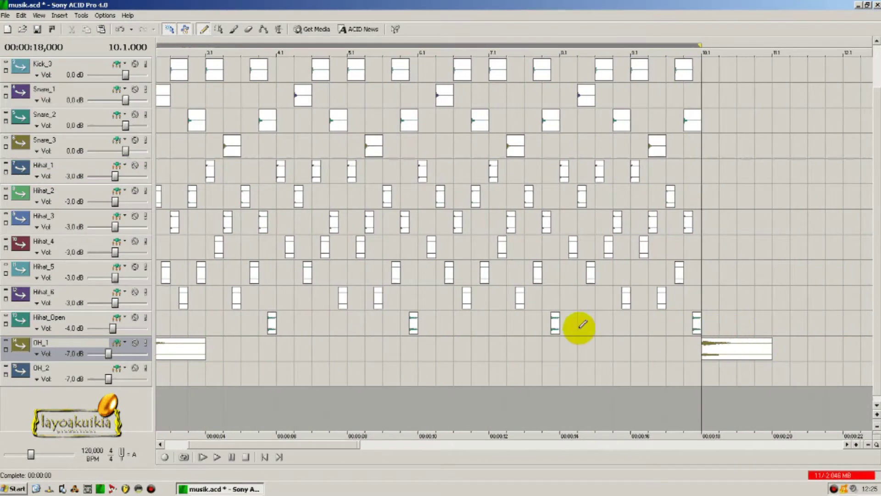
# Play the whole beat from 2.1 to check the pattern together with the OH_1 crashes
pyautogui.press('Down')
pyautogui.click(184, 302)
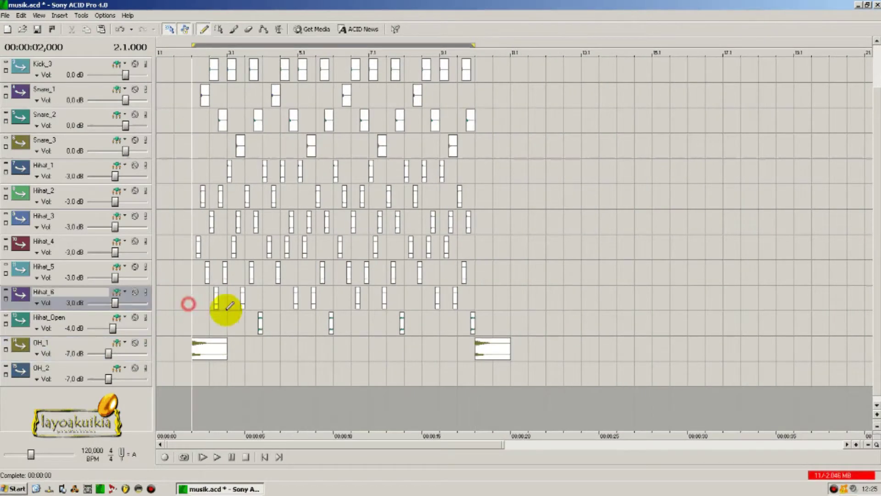
pyautogui.press('Up')
pyautogui.press('Down')
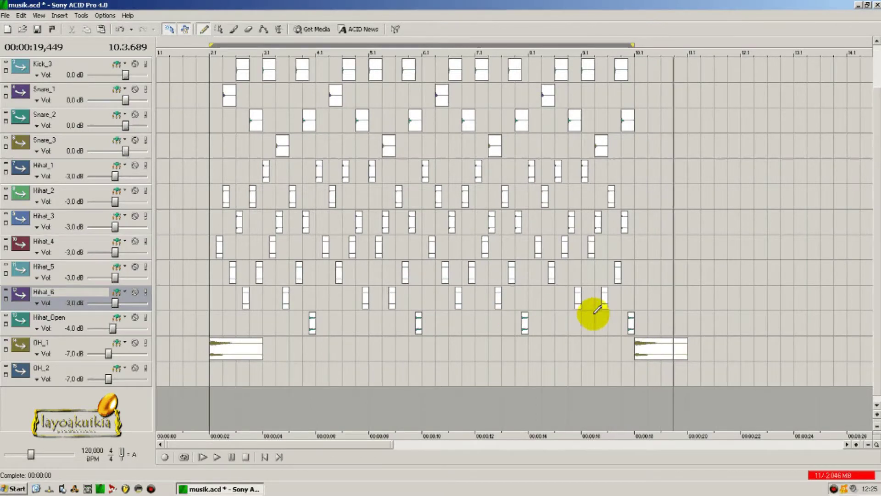
# Add the samples Tom_1, Tom_2 and Tom_3 from the Sampling folder as new tracks
pyautogui.doubleClick(408, 467)
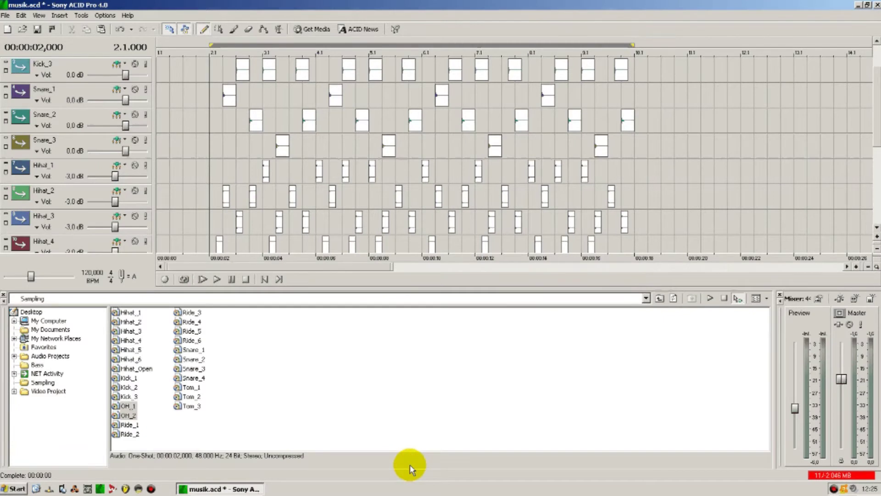
pyautogui.doubleClick(484, 289)
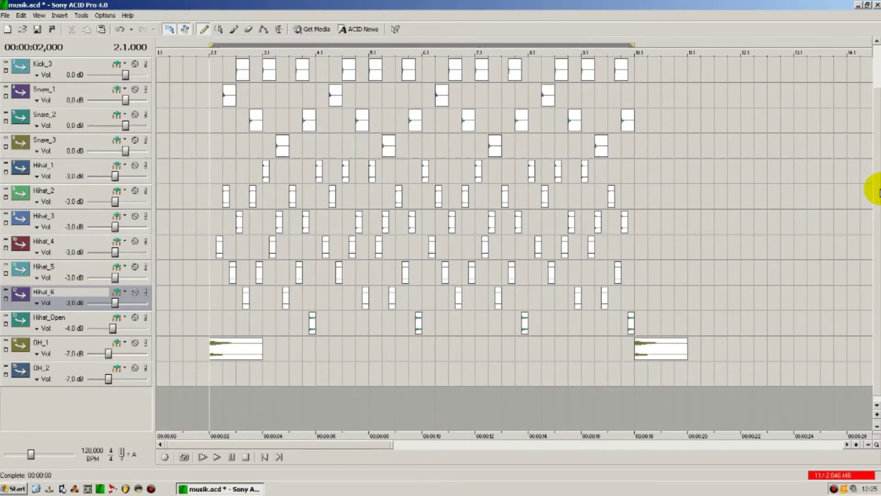
pyautogui.doubleClick(497, 467)
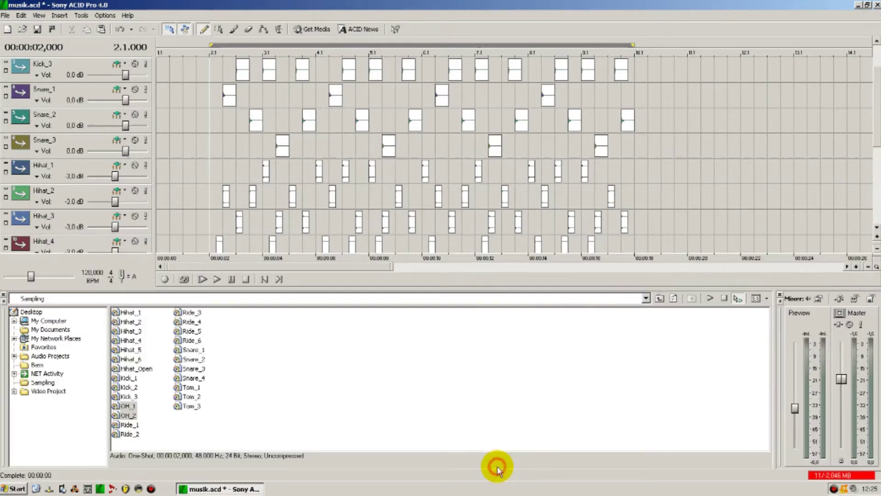
pyautogui.click(211, 388)
pyautogui.press('Return')
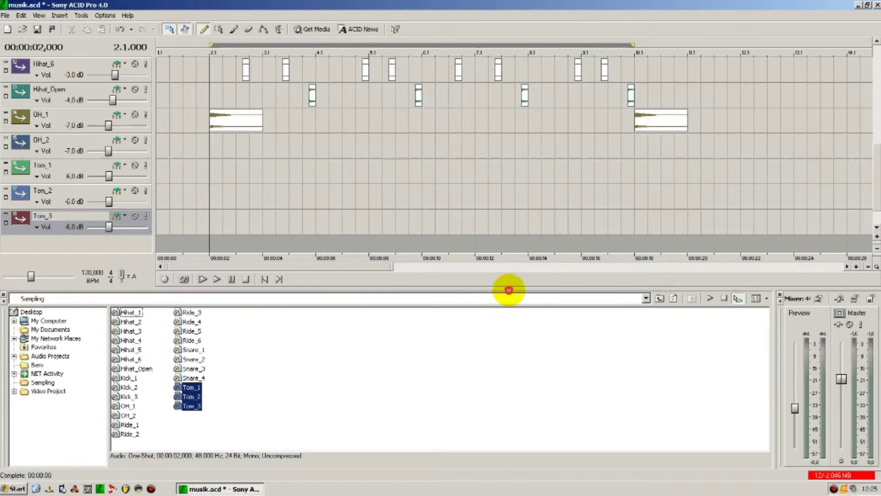
# Move the three tom tracks together to between the Snare_3 and Hihat_1 tracks
pyautogui.doubleClick(508, 291)
pyautogui.click(30, 319)
pyautogui.keyDown('shift'); pyautogui.click(20, 371); pyautogui.keyUp('shift')
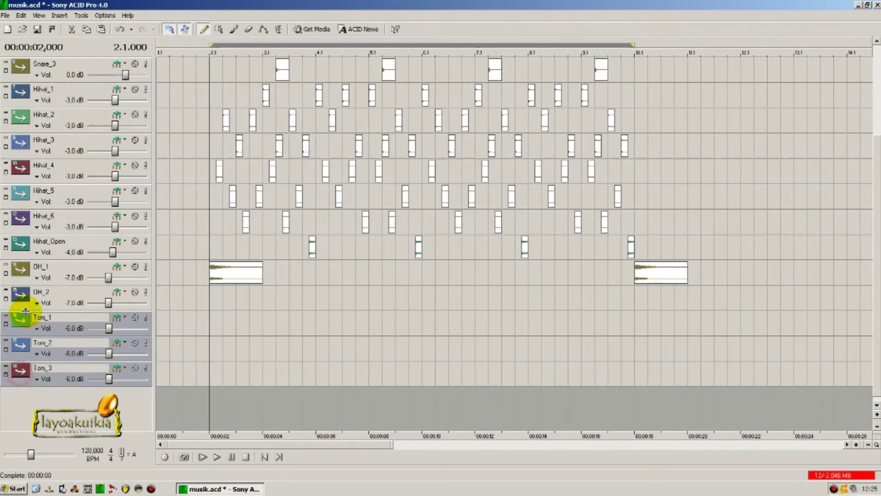
pyautogui.moveTo(26, 323); pyautogui.dragTo(53, 240)
pyautogui.moveTo(67, 88); pyautogui.dragTo(66, 88)
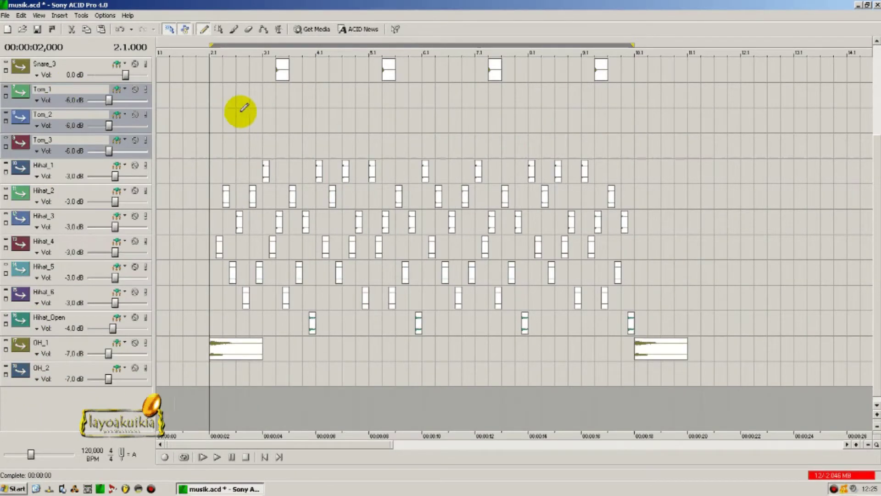
# Set the volume of the Tom_1, Tom_2 and Tom_3 tracks together to -1 dB
pyautogui.click(274, 112)
pyautogui.moveTo(875, 225); pyautogui.dragTo(874, 138)
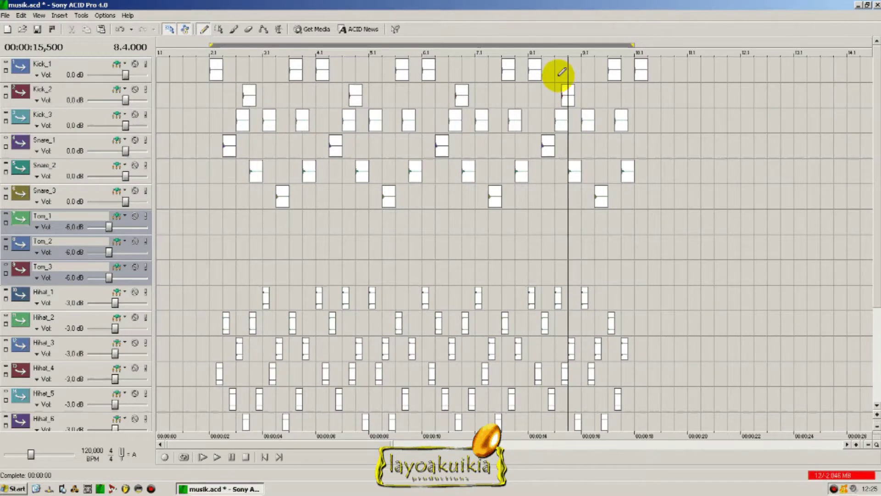
pyautogui.rightClick(218, 246)
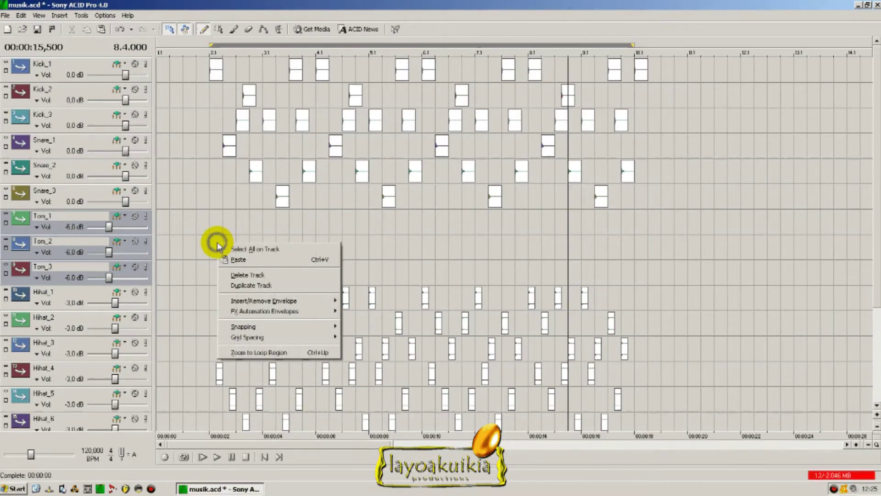
pyautogui.click(19, 217)
pyautogui.keyDown('shift'); pyautogui.click(23, 270); pyautogui.keyUp('shift')
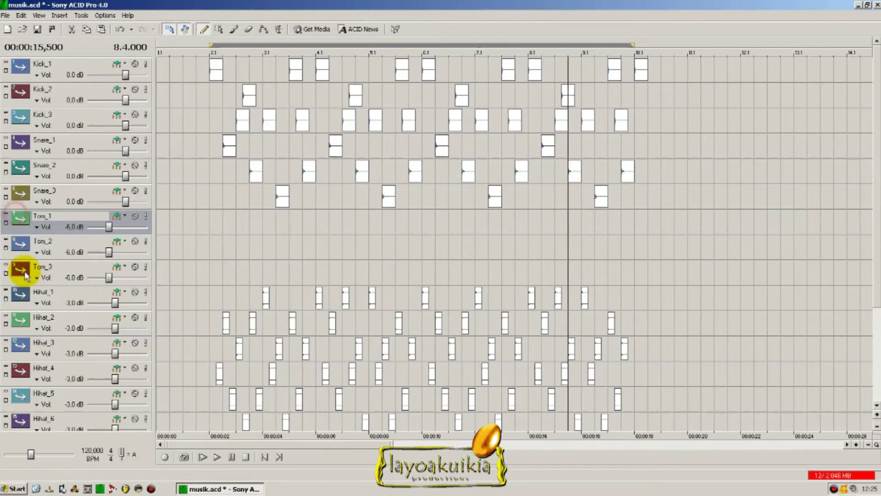
pyautogui.moveTo(113, 228); pyautogui.dragTo(116, 229)
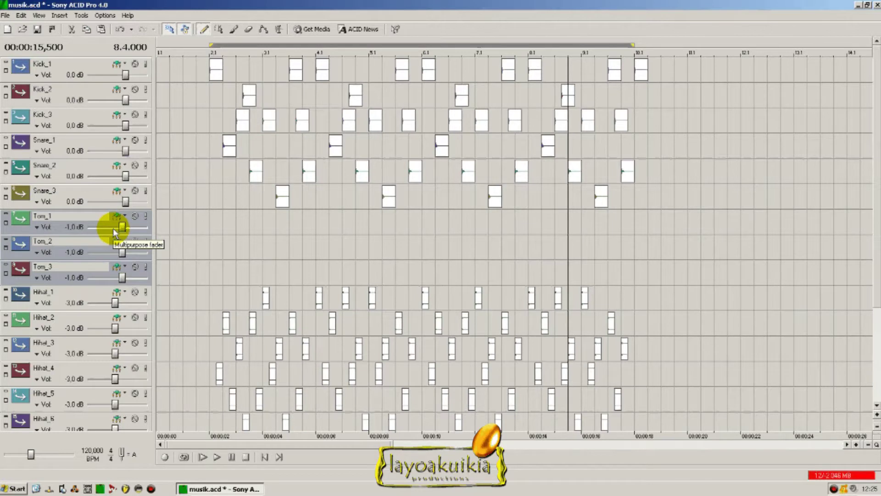
# Duplicate the three tom tracks and set the volume of the copies to -3 dB
pyautogui.rightClick(215, 229)
pyautogui.click(233, 271)
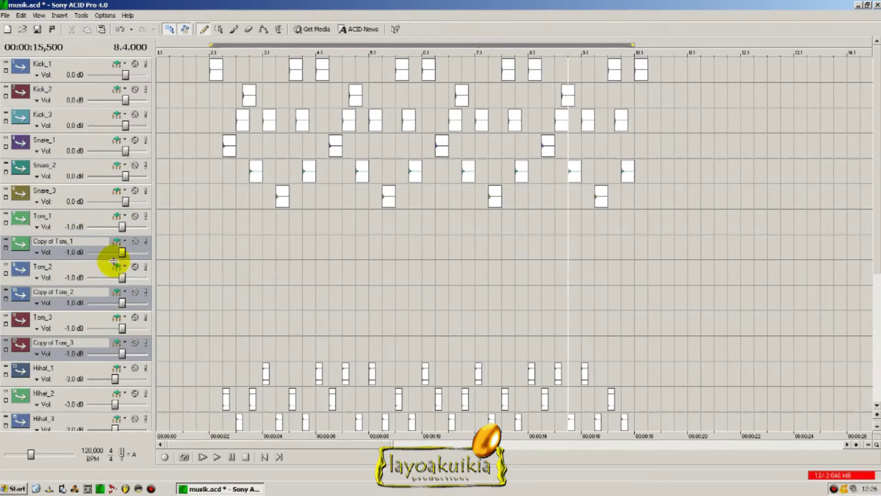
pyautogui.scroll(-2, 123, 253)
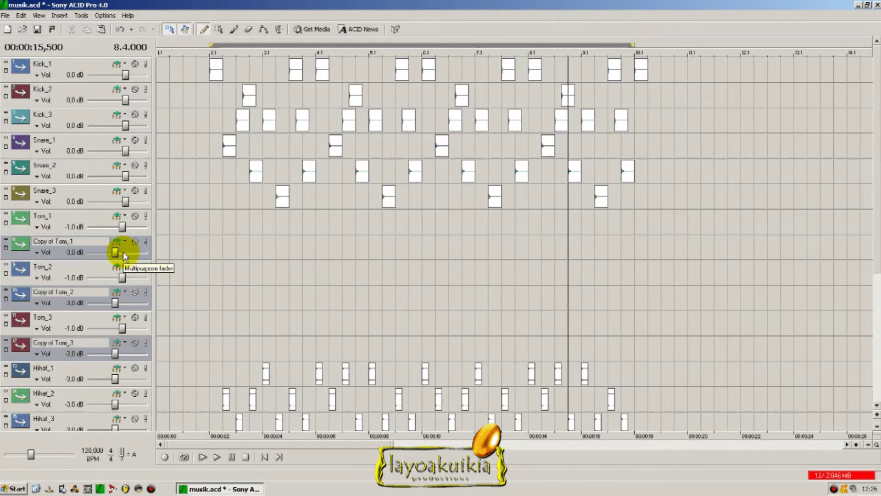
# Play from 8.1 to find where the drum fill should start
pyautogui.click(23, 223)
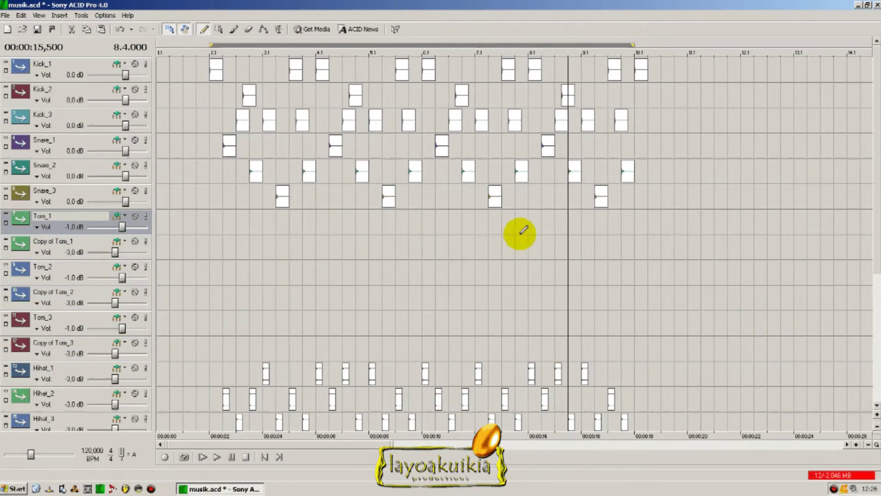
pyautogui.click(534, 186)
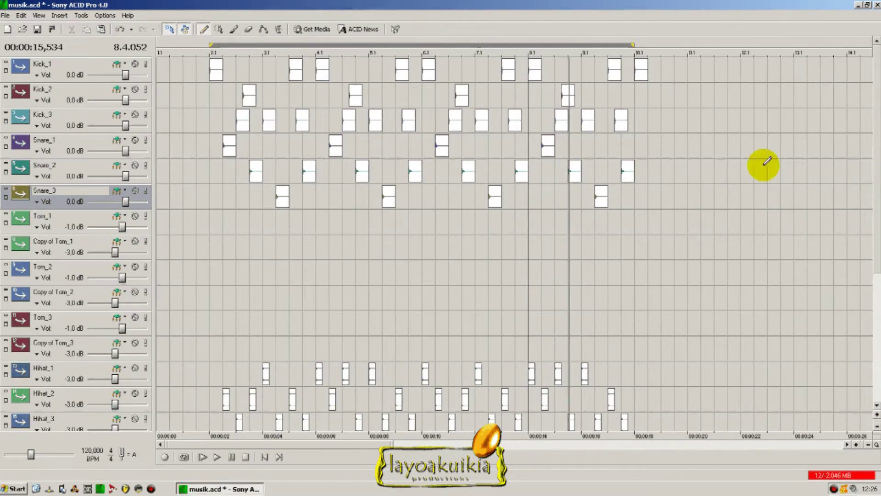
pyautogui.press('space')
# Delete all kick and snare events in bar 9 on the Kick_1, Kick_3, Snare_2 and Snare_3 tracks
pyautogui.click(576, 116)
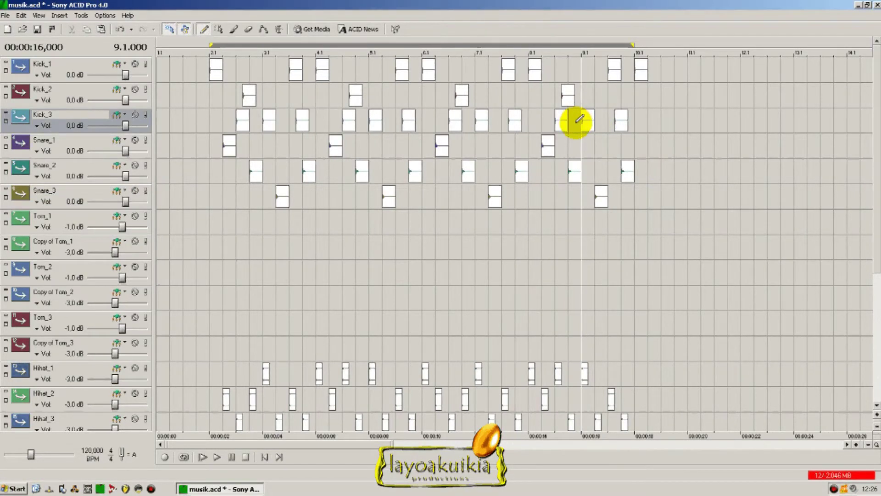
pyautogui.scroll(4, 527, 147)
pyautogui.click(512, 127)
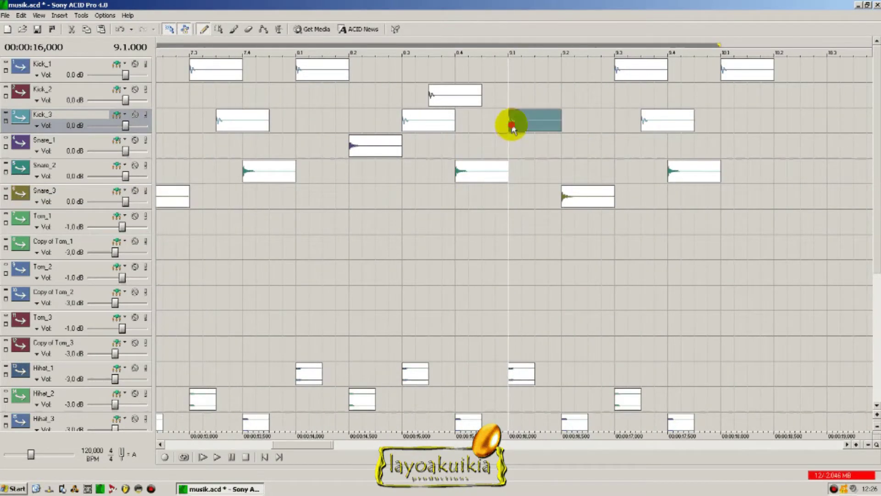
pyautogui.keyDown('ctrl'); pyautogui.click(686, 179); pyautogui.keyUp('ctrl')
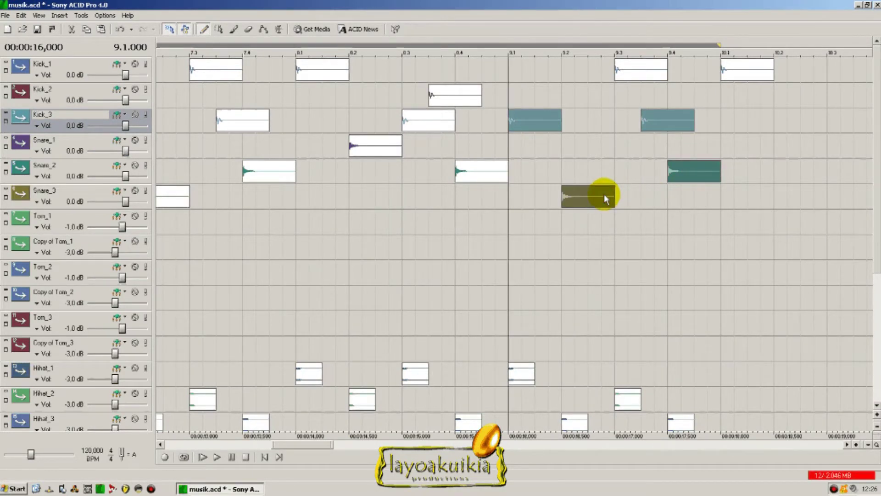
pyautogui.press('Delete')
pyautogui.click(626, 75)
pyautogui.press('Delete')
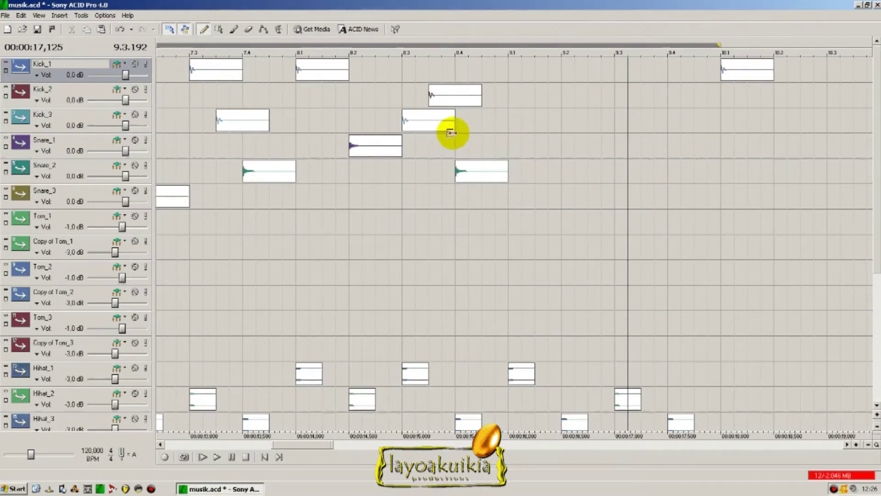
# Delete all hi-hat events in bar 9, from the Hihat_1 hit at 9.1 to the last Hihat_Open hit
pyautogui.moveTo(878, 118); pyautogui.dragTo(866, 177)
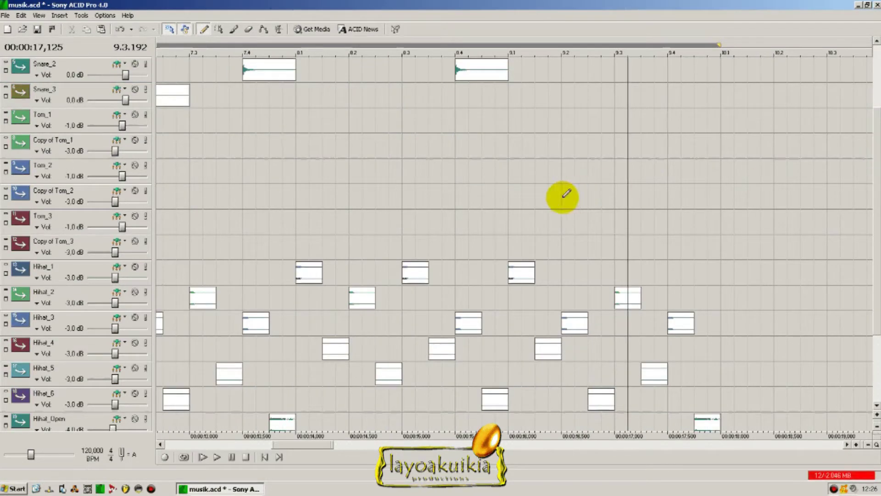
pyautogui.click(460, 191)
pyautogui.click(510, 274)
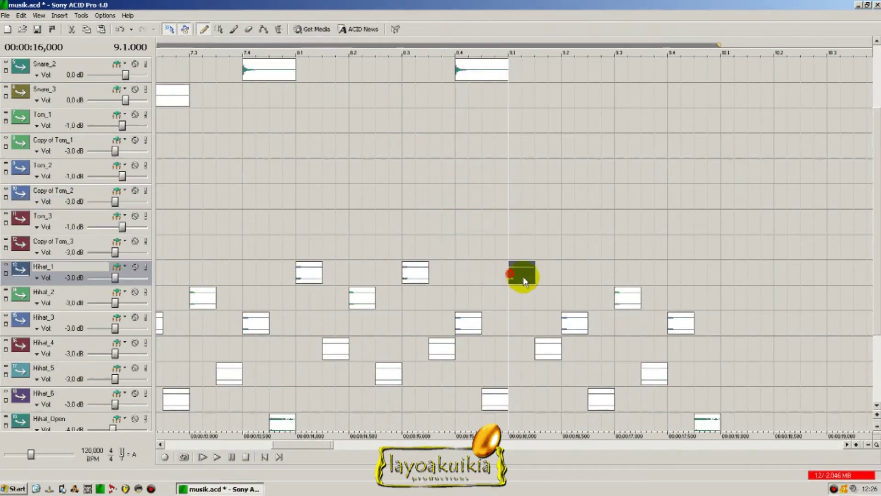
pyautogui.moveTo(877, 257); pyautogui.dragTo(732, 349)
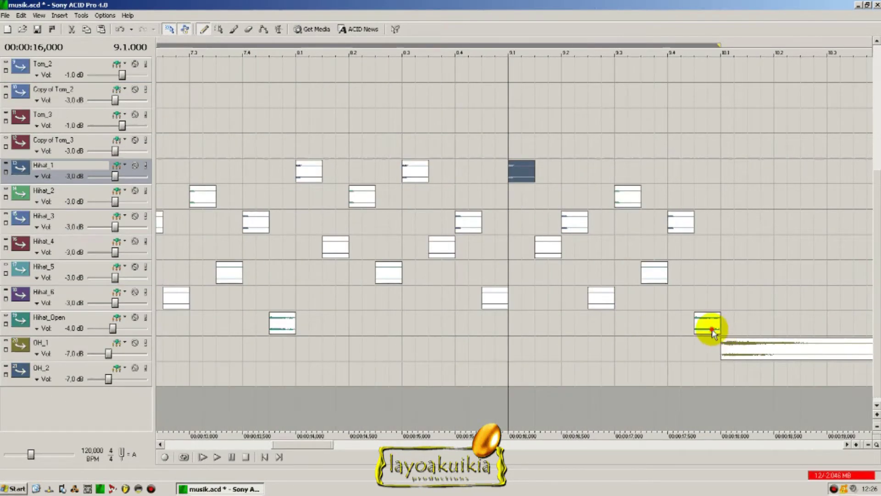
pyautogui.keyDown('shift'); pyautogui.click(713, 330); pyautogui.keyUp('shift')
pyautogui.press('Delete')
# Delete the Hihat_3 hit at 8.4 and the Hihat_6 hit half a beat after it
pyautogui.click(467, 222)
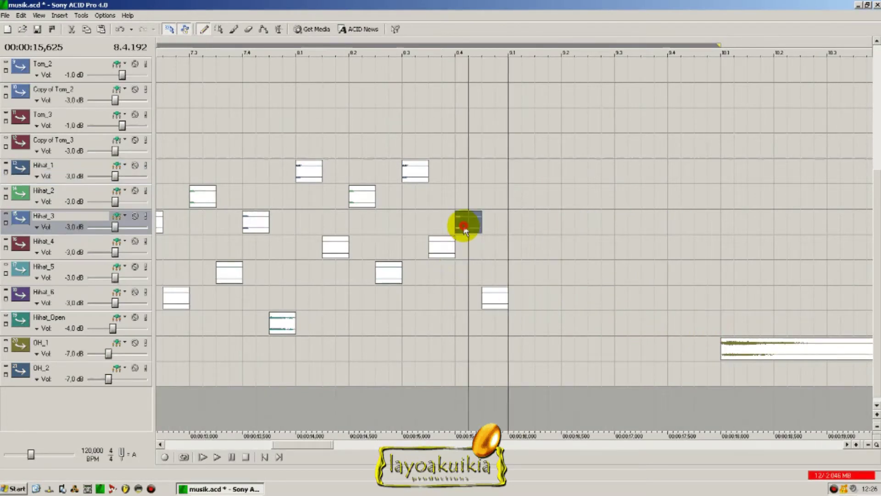
pyautogui.press('Delete')
pyautogui.click(495, 296)
pyautogui.press('Delete')
# Draw an OH_2 crash from 8.4 to 9.4 and an OH_1 crash from 9.1 to 10.1
pyautogui.click(456, 299)
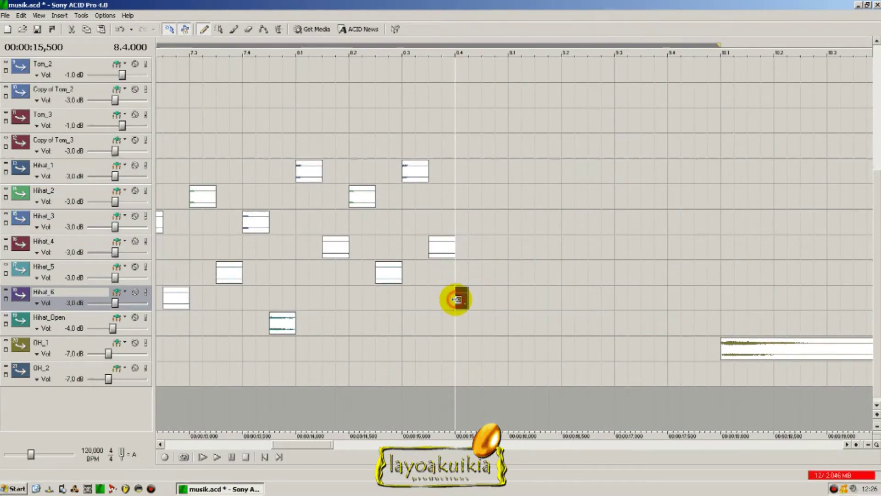
pyautogui.press('space')
pyautogui.moveTo(456, 371); pyautogui.dragTo(850, 358)
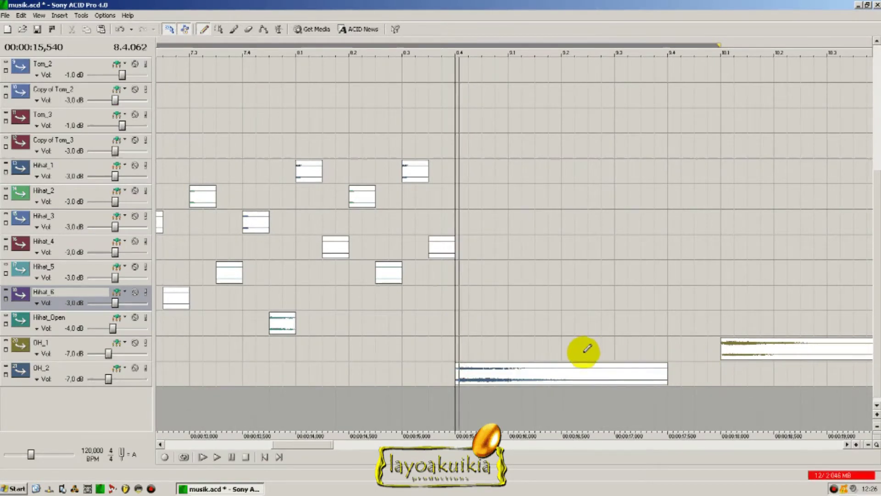
pyautogui.moveTo(510, 352)
pyautogui.mouseDown()
pyautogui.moveTo(875, 335)
pyautogui.moveTo(875, 117)
pyautogui.mouseUp()
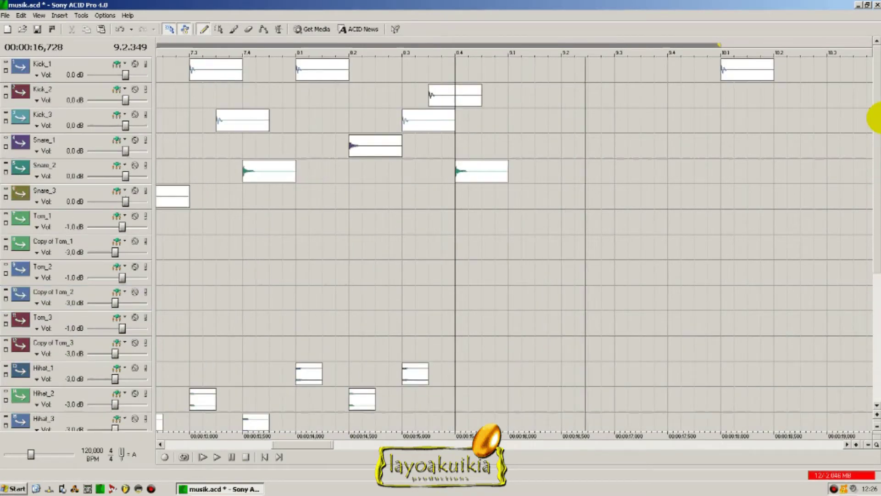
# Draw one-beat kicks in bar 9: Kick_1 at 9.1, Kick_2 at 9.2 and 9.4, and Kick_3 at 9.3
pyautogui.click(508, 71)
pyautogui.press('space')
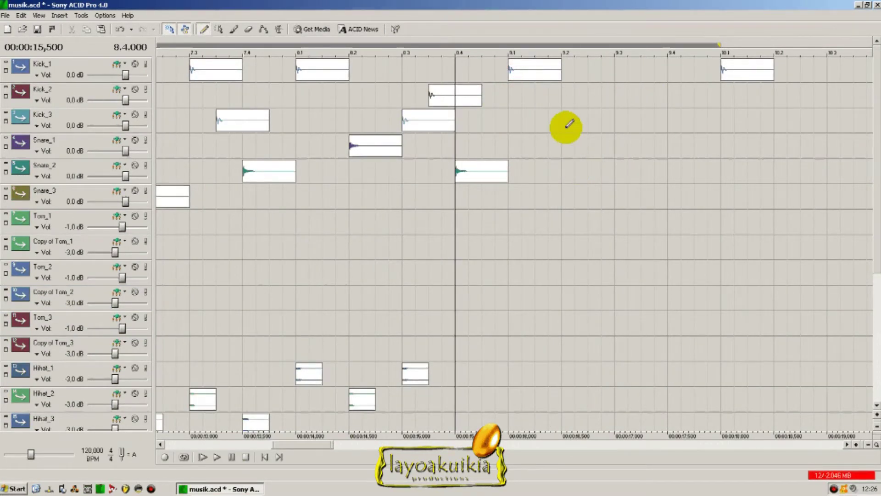
pyautogui.click(559, 105)
pyautogui.click(622, 120)
pyautogui.click(671, 93)
pyautogui.press('space')
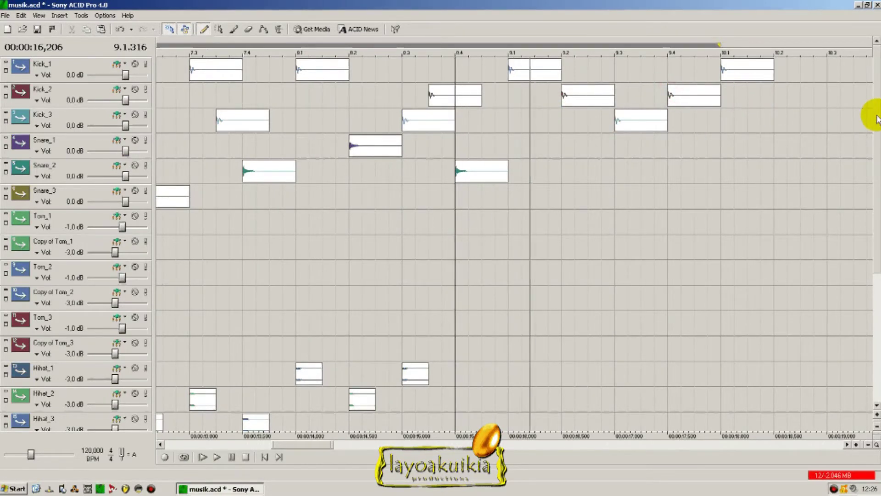
pyautogui.press('space')
# Draw Hihat_Open hits at 9.2, 9.3 and 9.4, plus one half a beat after 8.4
pyautogui.moveTo(877, 120); pyautogui.dragTo(874, 271)
pyautogui.click(564, 321)
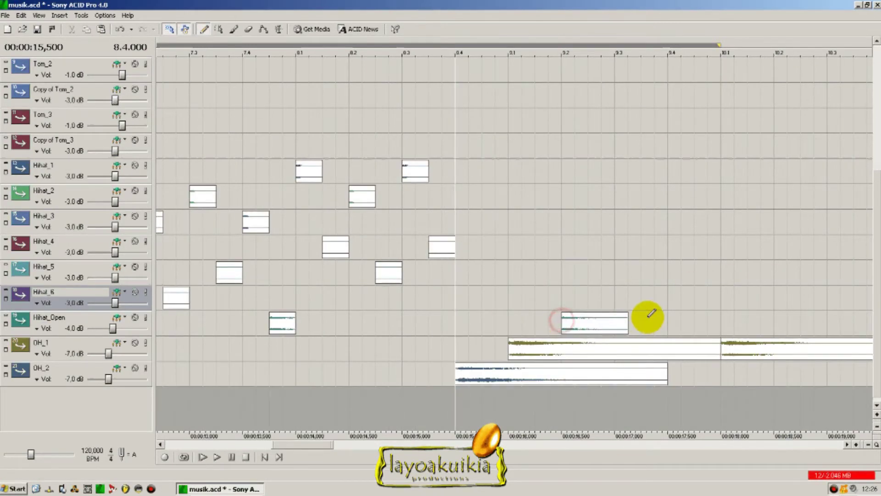
pyautogui.moveTo(660, 320); pyautogui.dragTo(725, 324)
pyautogui.moveTo(482, 320); pyautogui.dragTo(548, 316)
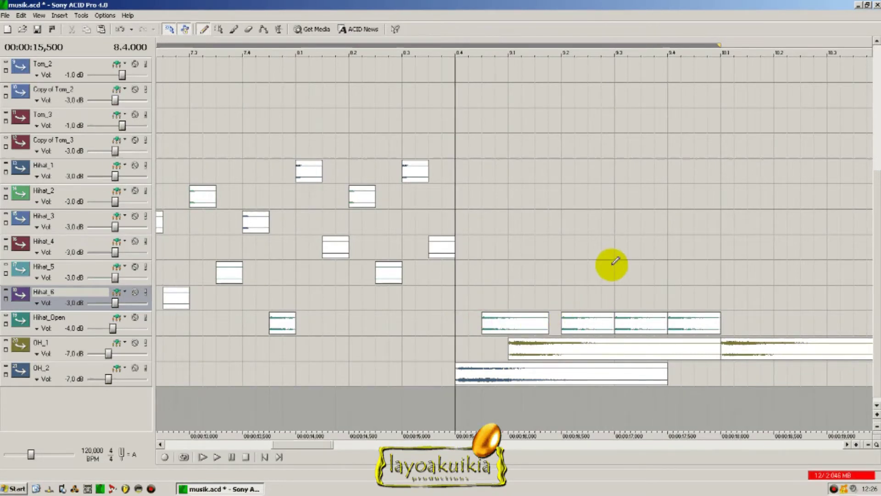
# Play the fill from 8.4 and again from 9.1 to check the new kicks, open hi-hats and crashes
pyautogui.press('space')
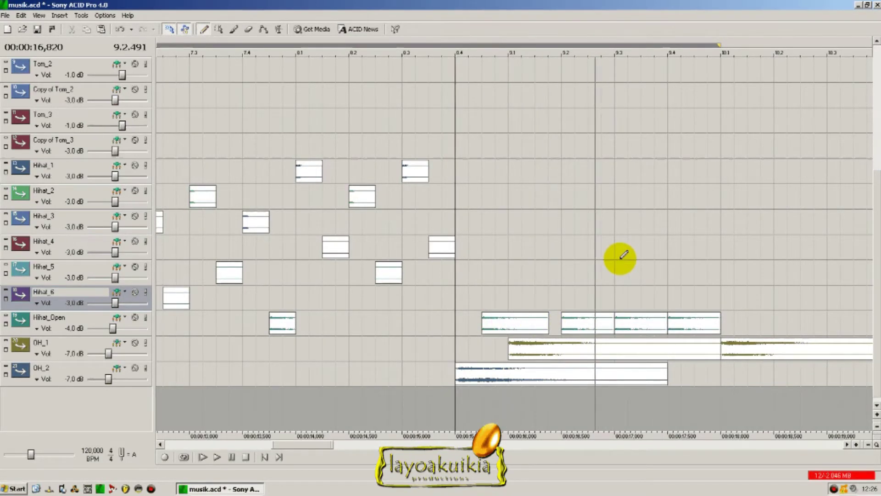
pyautogui.click(559, 258)
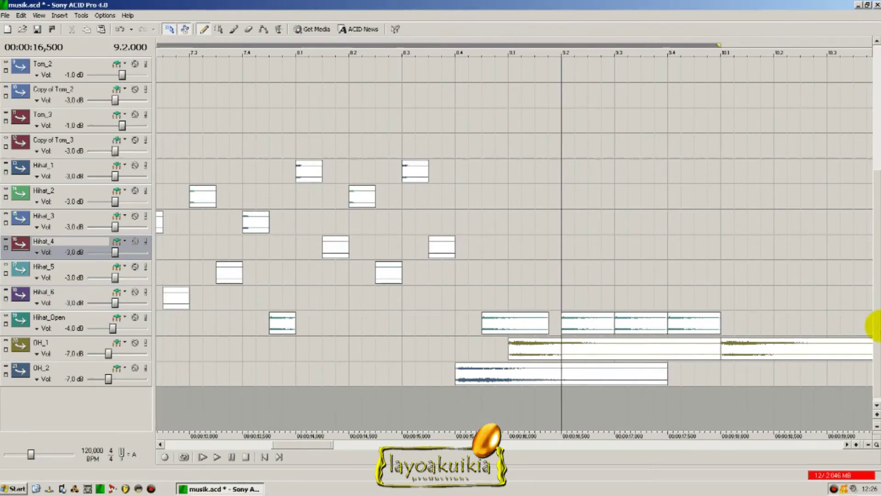
pyautogui.moveTo(876, 326); pyautogui.dragTo(871, 128)
pyautogui.click(514, 132)
pyautogui.press('space')
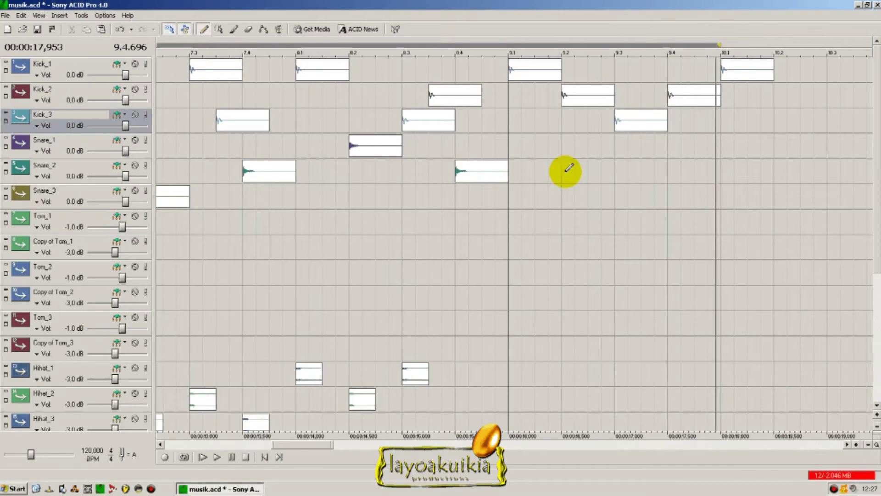
pyautogui.press('space')
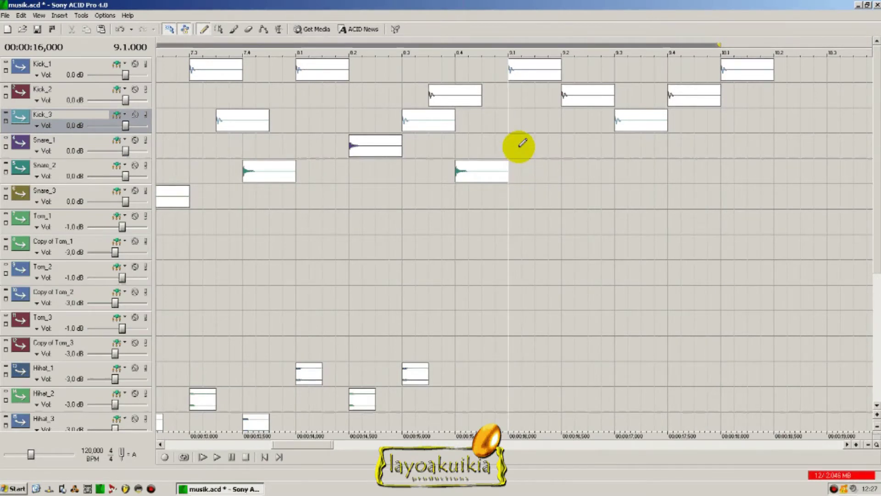
# Draw Snare_1, Snare_2 and Snare_3 hits at successive quarter-beats after 9.1, plus a second Snare_2 a quarter beat after 9.2, shortening the first Snare_2
pyautogui.scroll(2, 597, 161)
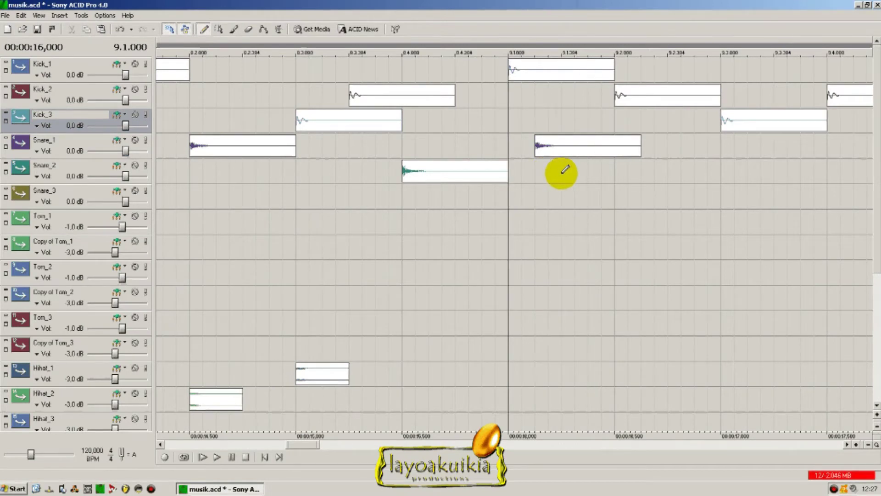
pyautogui.click(563, 171)
pyautogui.scroll(-1, 578, 197)
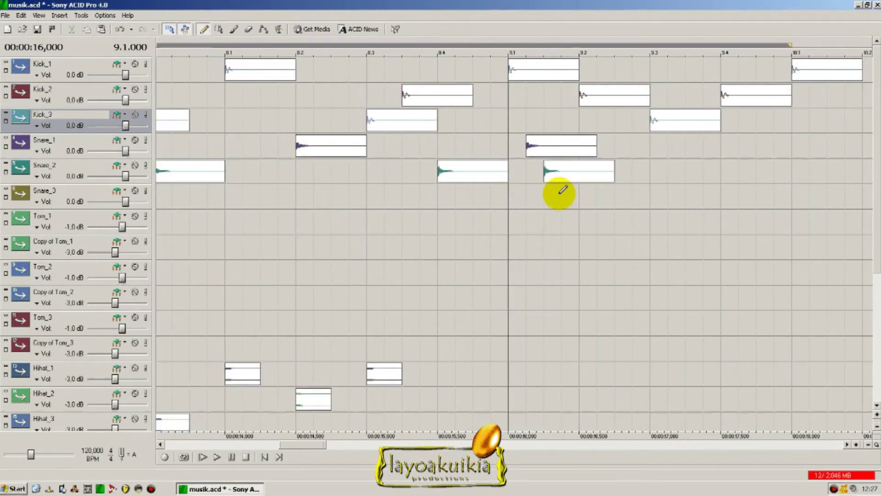
pyautogui.click(560, 193)
pyautogui.moveTo(614, 173)
pyautogui.mouseDown()
pyautogui.moveTo(579, 177)
pyautogui.moveTo(630, 169)
pyautogui.moveTo(606, 168)
pyautogui.mouseUp()
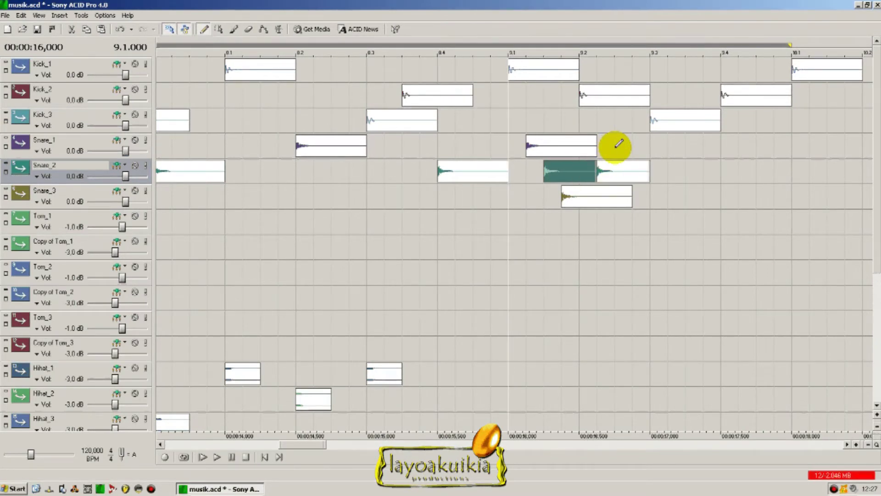
# Shorten the first Snare_3, add Snare_3 half a beat and Snare_1 three-quarters after 9.2, and extend the earlier Snare_1 up to the new one
pyautogui.moveTo(633, 197); pyautogui.dragTo(613, 198)
pyautogui.click(643, 197)
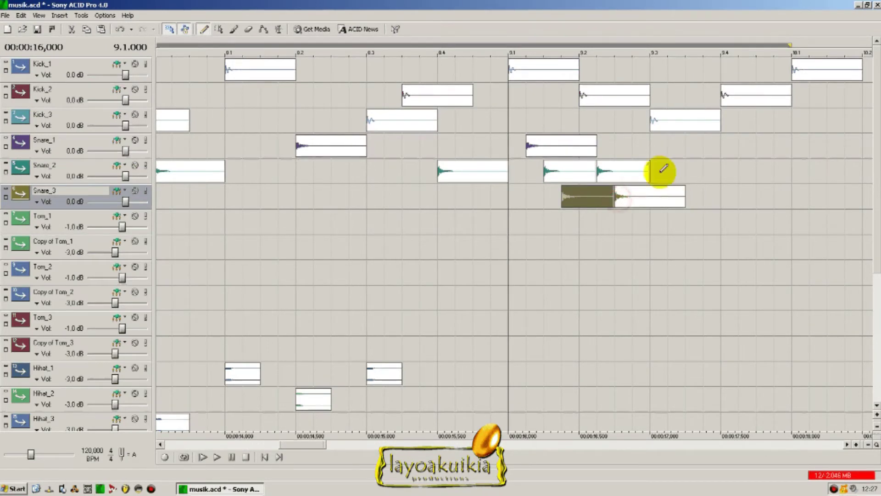
pyautogui.click(638, 147)
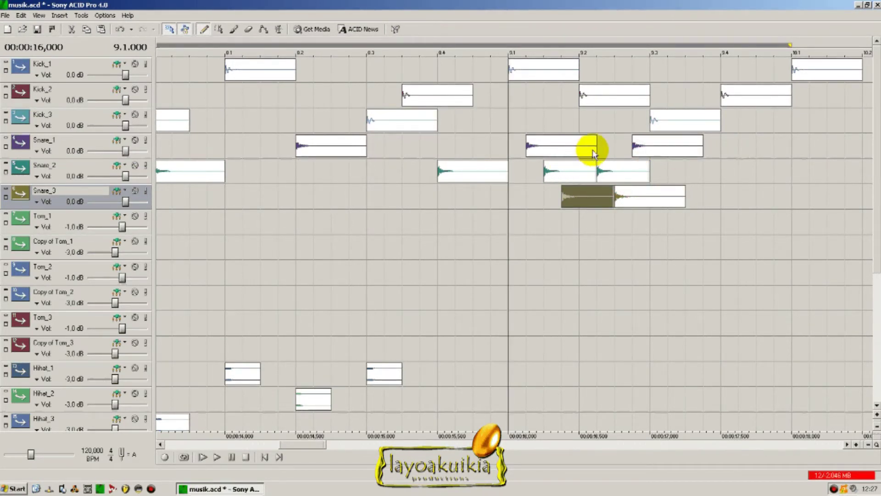
pyautogui.moveTo(596, 149); pyautogui.dragTo(640, 147)
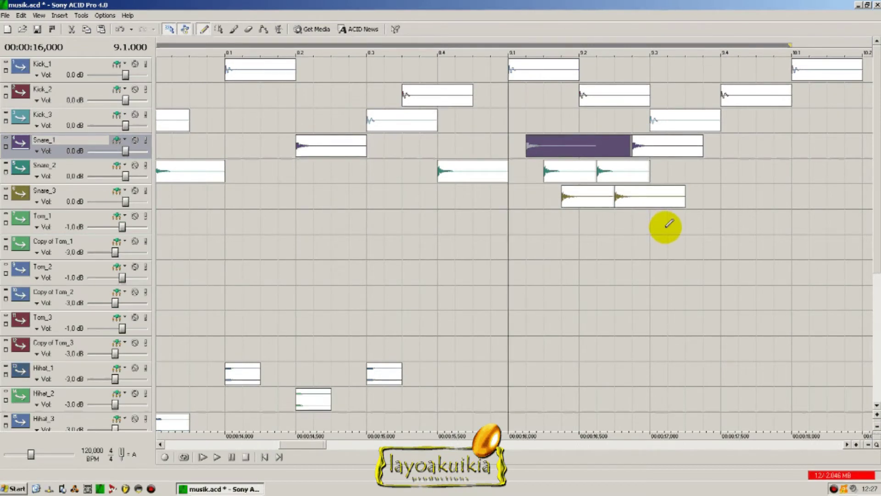
# Draw the descending toms: Tom_1, its copy and Tom_2 at quarter-beats after 9.3, then Copy of Tom_2, Tom_3 and its copy after 9.4
pyautogui.moveTo(666, 227); pyautogui.dragTo(842, 233)
pyautogui.moveTo(668, 247); pyautogui.dragTo(878, 228)
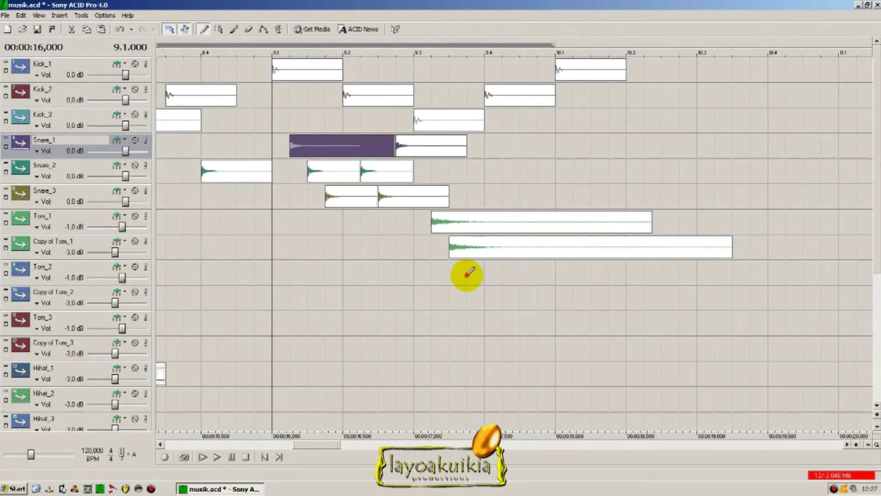
pyautogui.click(463, 272)
pyautogui.click(493, 298)
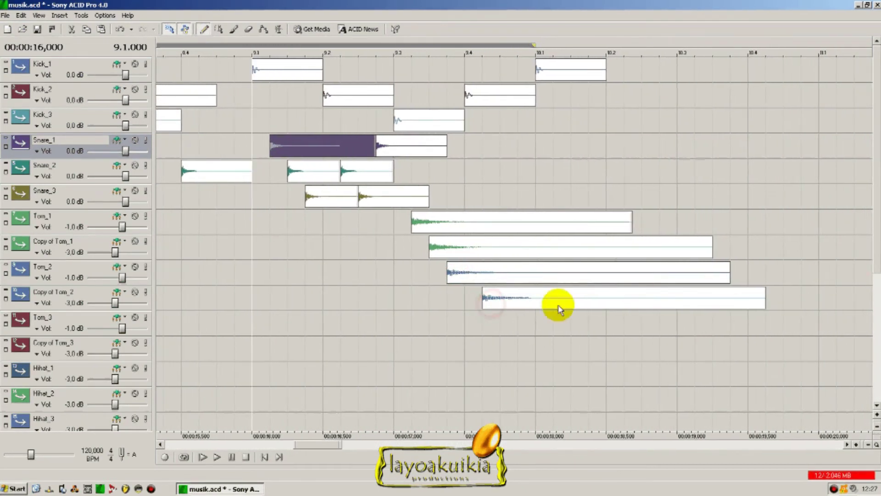
pyautogui.click(502, 322)
pyautogui.click(510, 344)
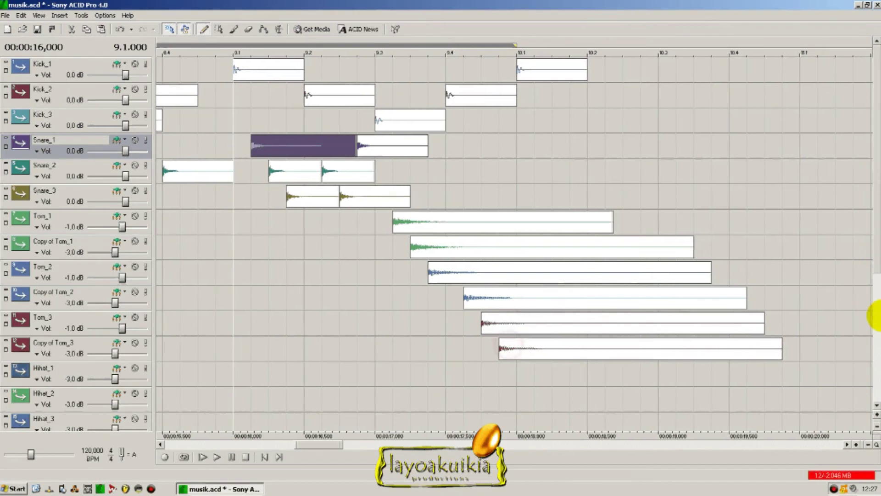
# Play the fill from 9.1 and again from 8.3 to check the new snares and toms, then stop playback
pyautogui.scroll(-3, 493, 298)
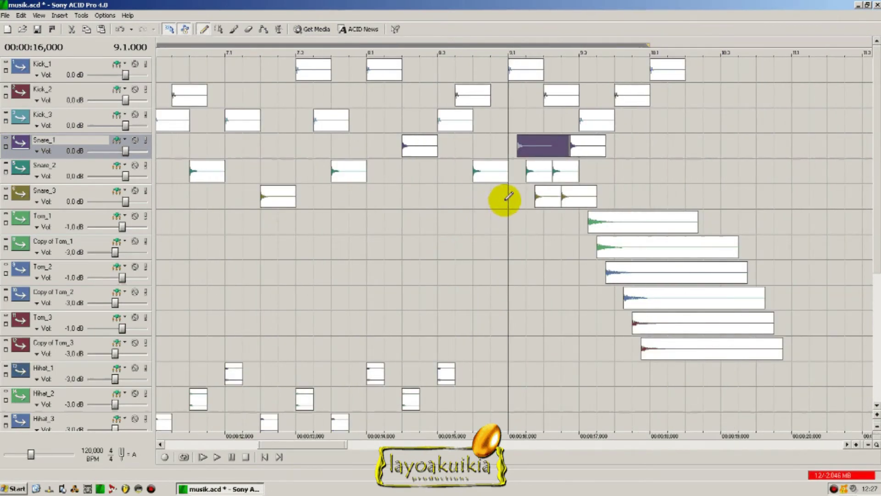
pyautogui.press('space')
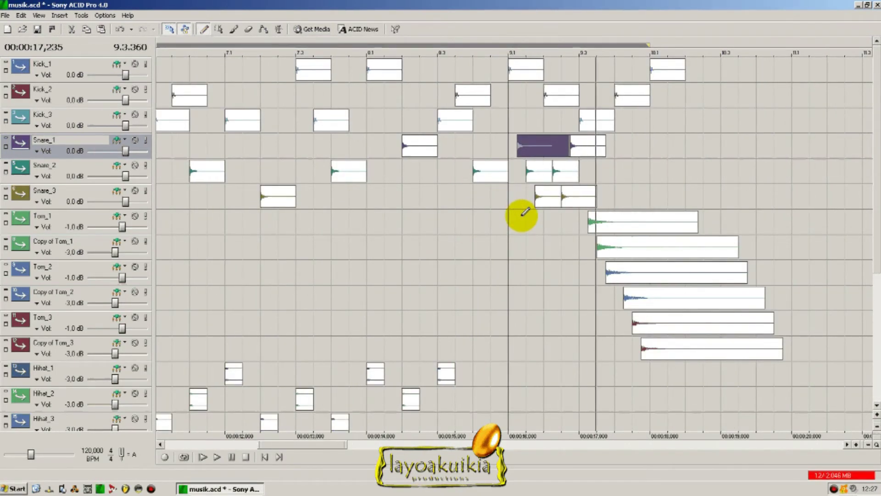
pyautogui.click(438, 216)
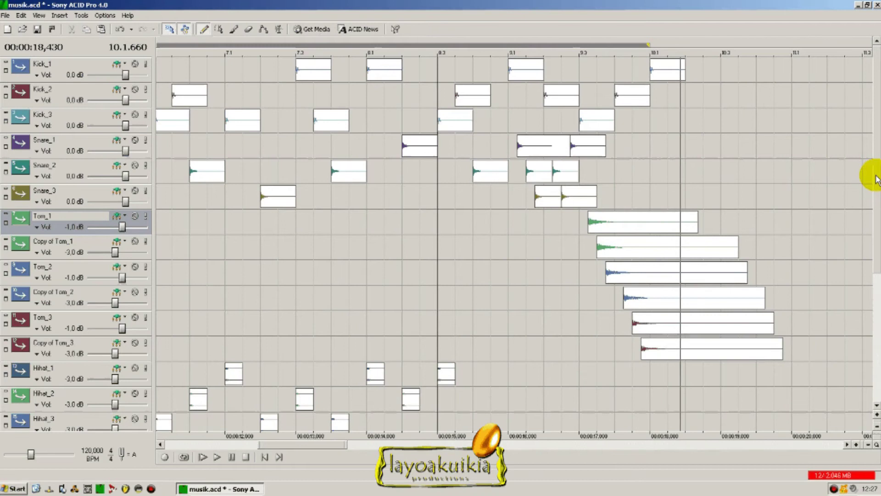
pyautogui.moveTo(877, 179); pyautogui.dragTo(872, 300)
pyautogui.scroll(-6, 399, 289)
pyautogui.press('space')
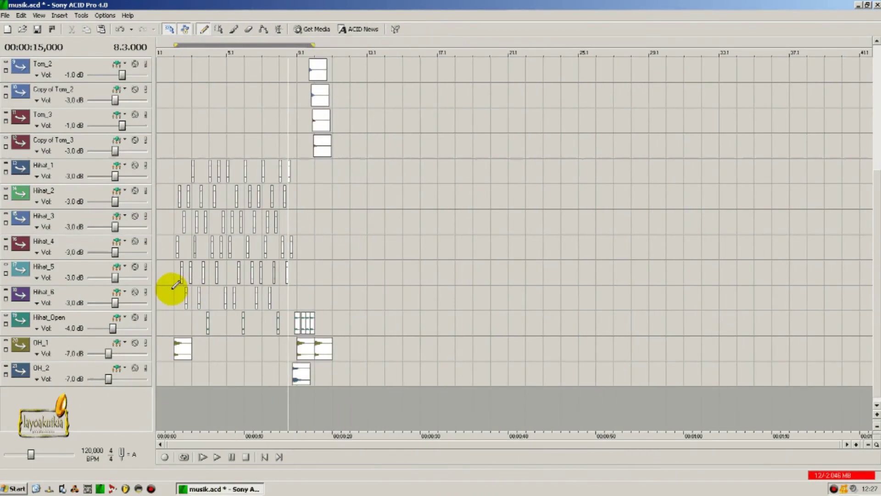
# Place the playback cursor at 2.1 and turn on loop playback for the region from 2.1 to 10.1
pyautogui.click(176, 285)
pyautogui.scroll(4, 191, 283)
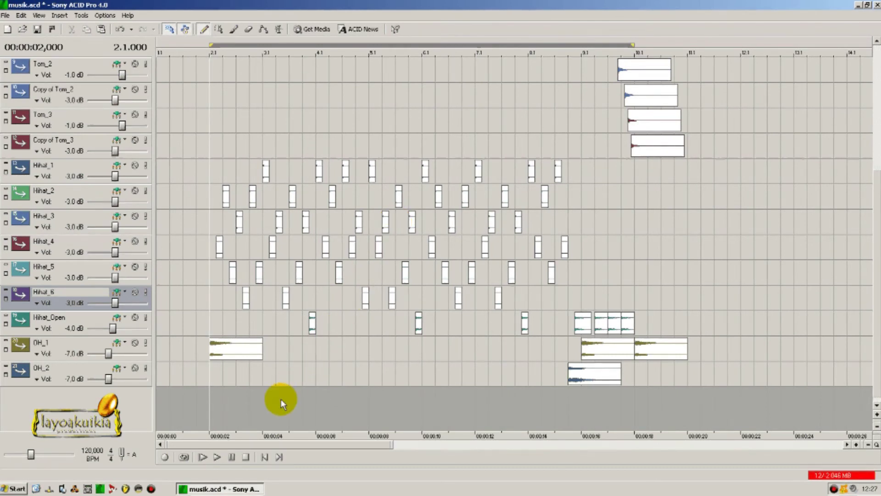
pyautogui.click(180, 457)
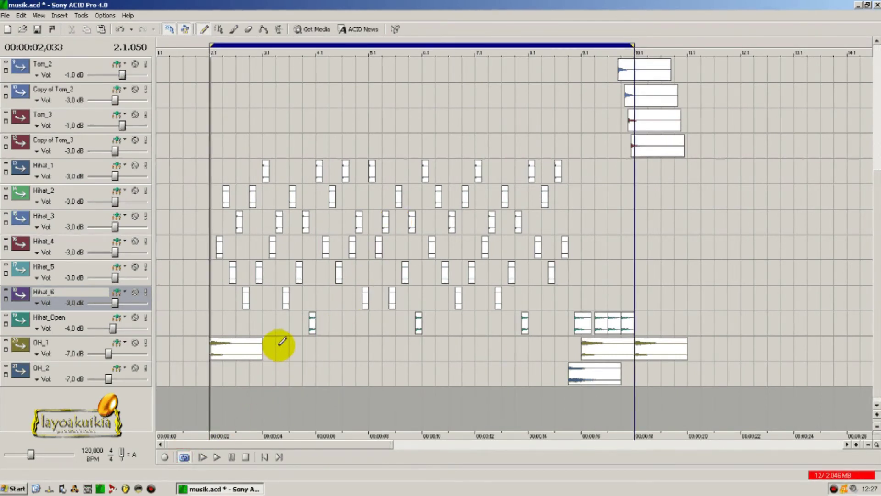